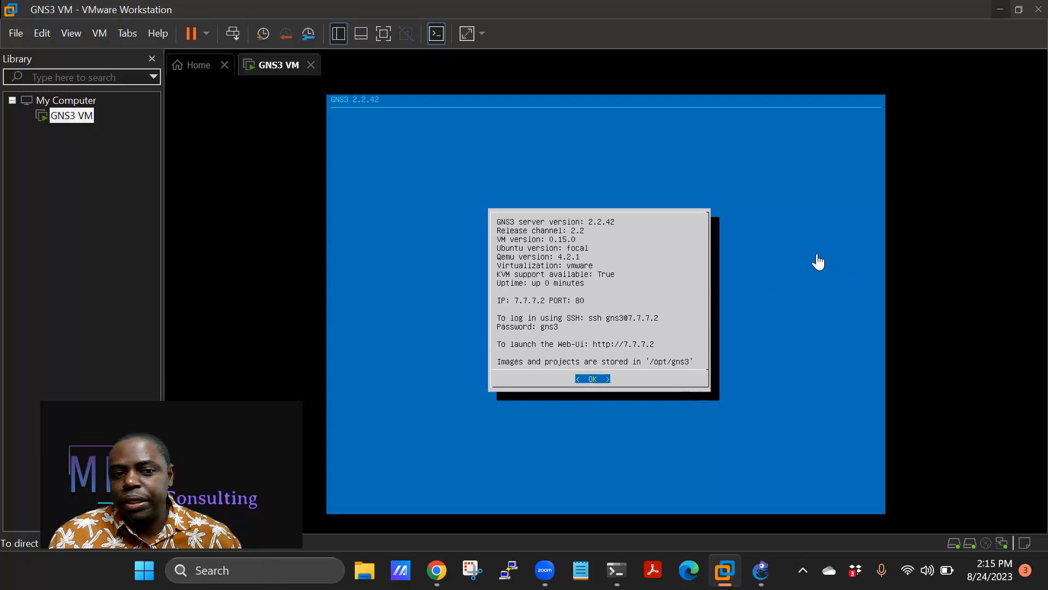
# Switch from the virtual machine window to GNS3 and dismiss the new project dialog
pyautogui.click(999, 10)
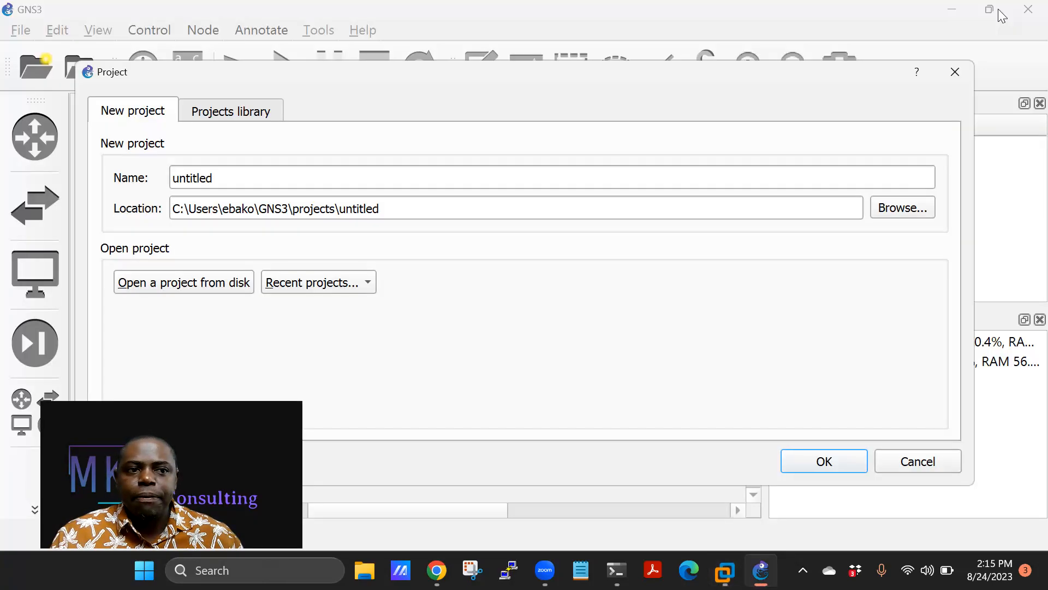
pyautogui.click(954, 72)
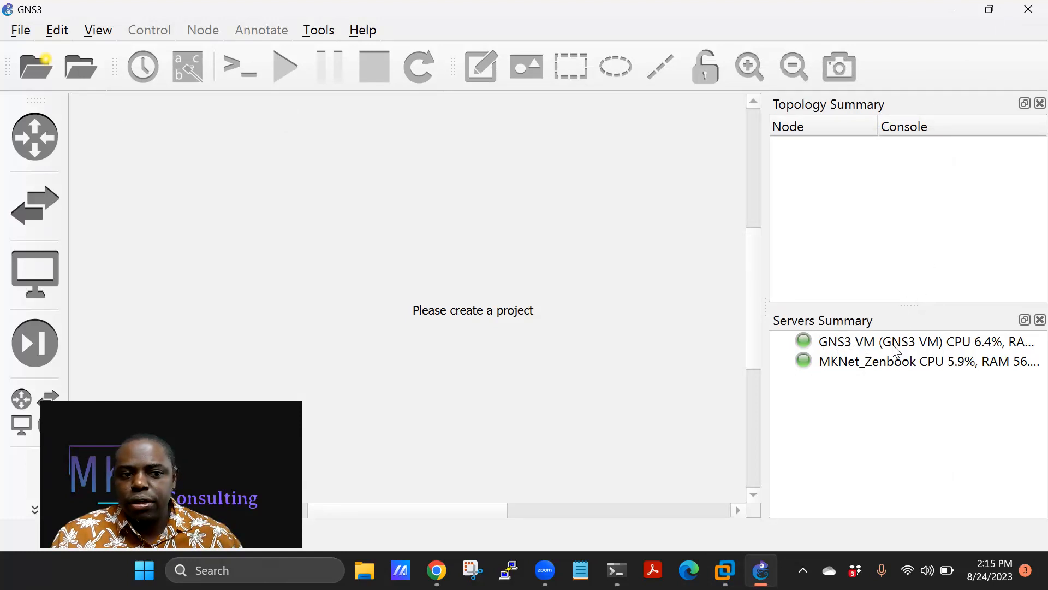
# Widen the summary panes and check the status, CPU and RAM usage of both servers in Servers Summary
pyautogui.moveTo(763, 358); pyautogui.dragTo(610, 363)
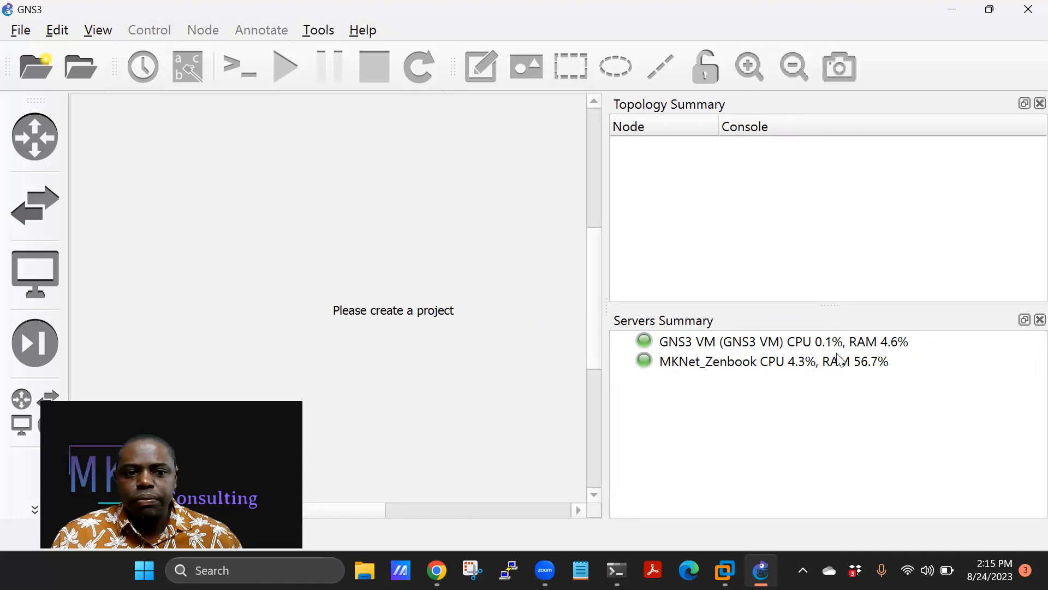
pyautogui.moveTo(775, 347)
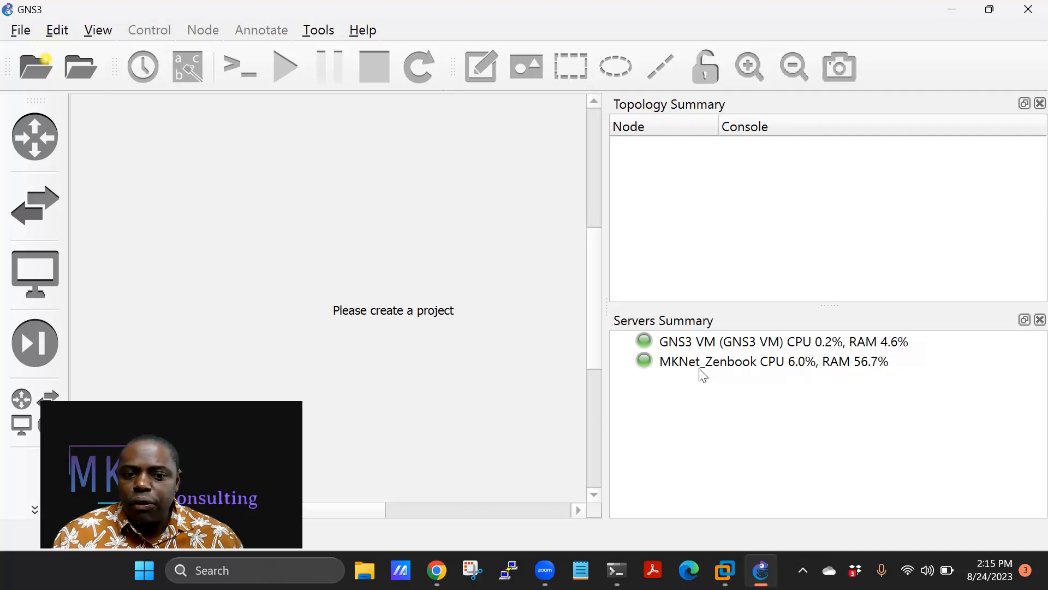
pyautogui.click(739, 360)
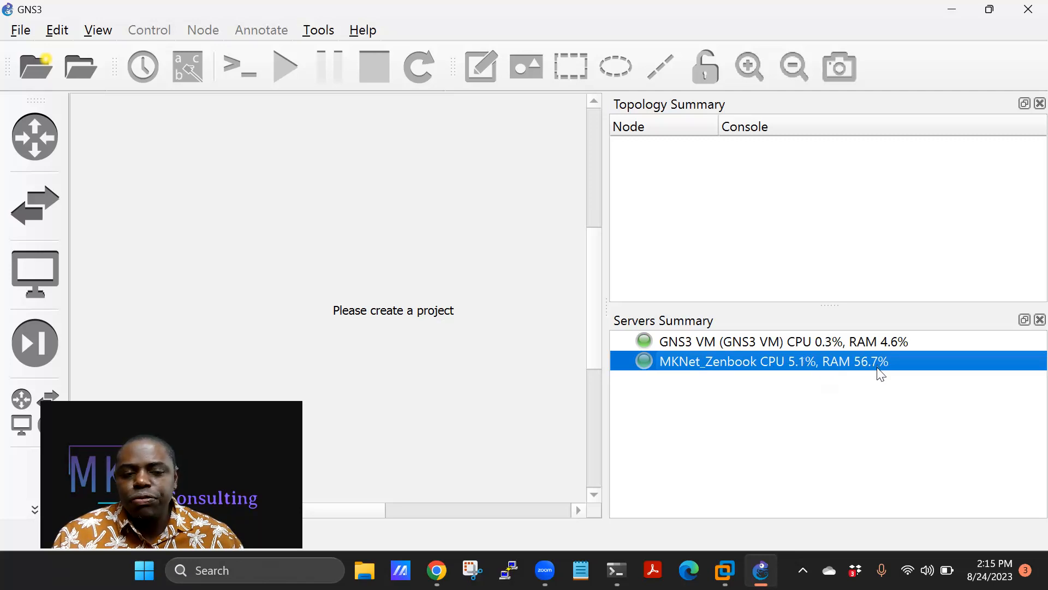
pyautogui.moveTo(881, 374)
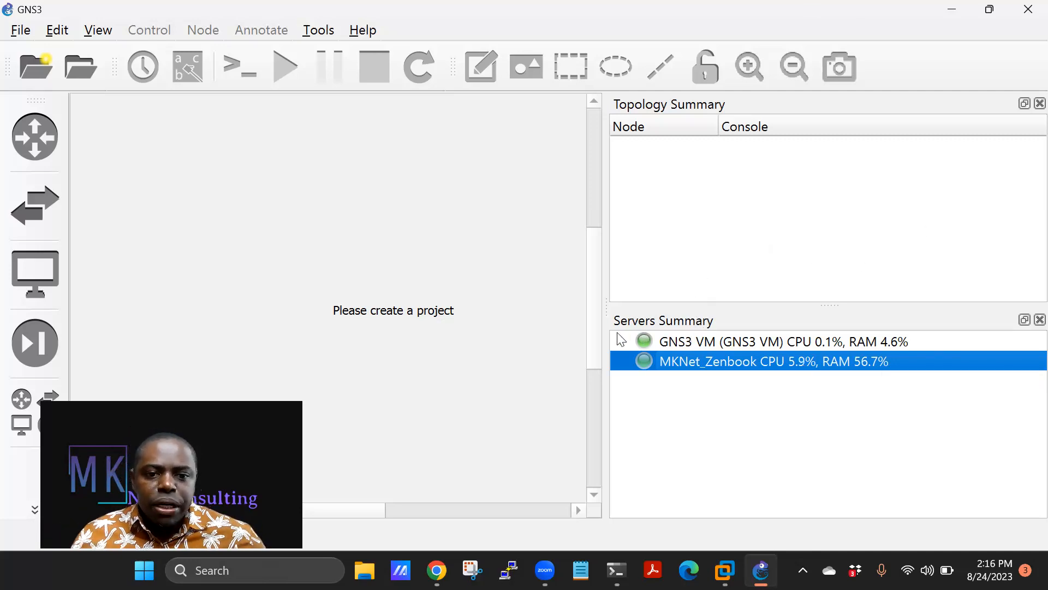
# Narrow the Topology Summary and Servers Summary panes to give the workspace more room
pyautogui.moveTo(604, 333); pyautogui.dragTo(646, 337)
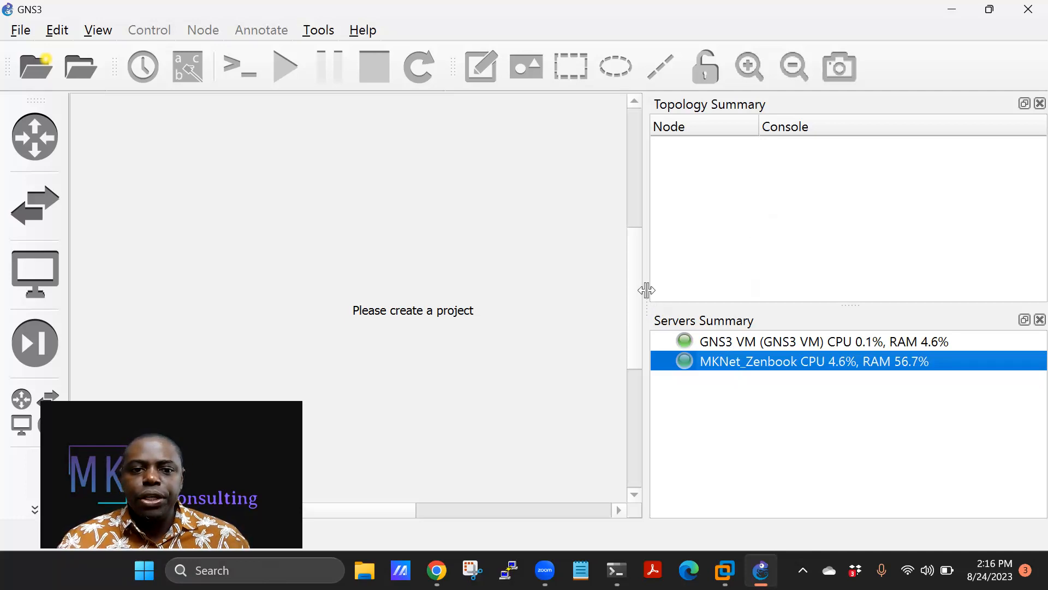
pyautogui.moveTo(646, 290); pyautogui.dragTo(935, 289)
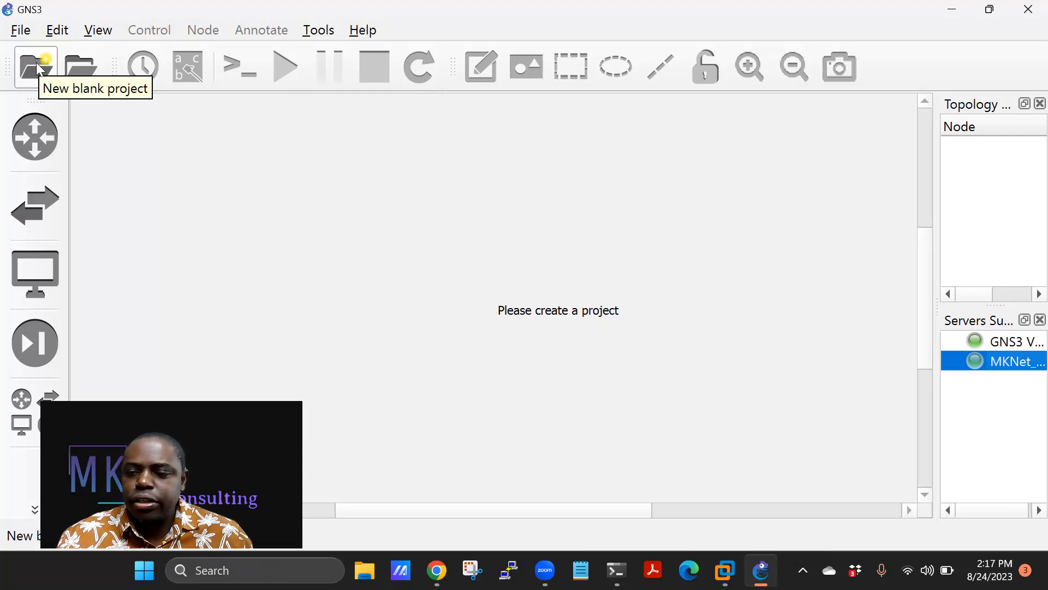
# Create a new blank project named "Cisco Networking" in the default projects folder
pyautogui.click(21, 31)
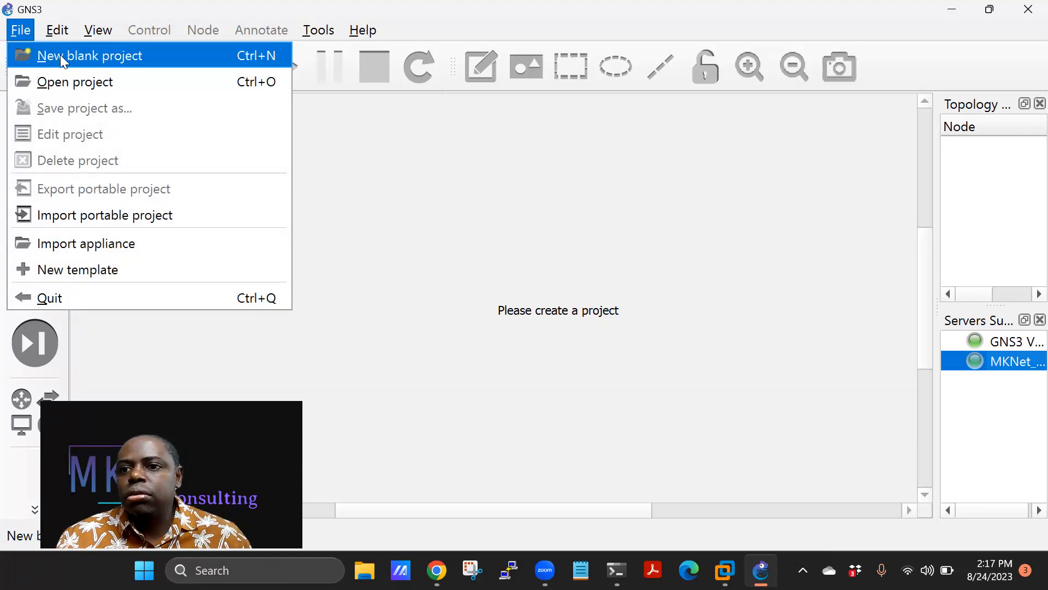
pyautogui.click(384, 162)
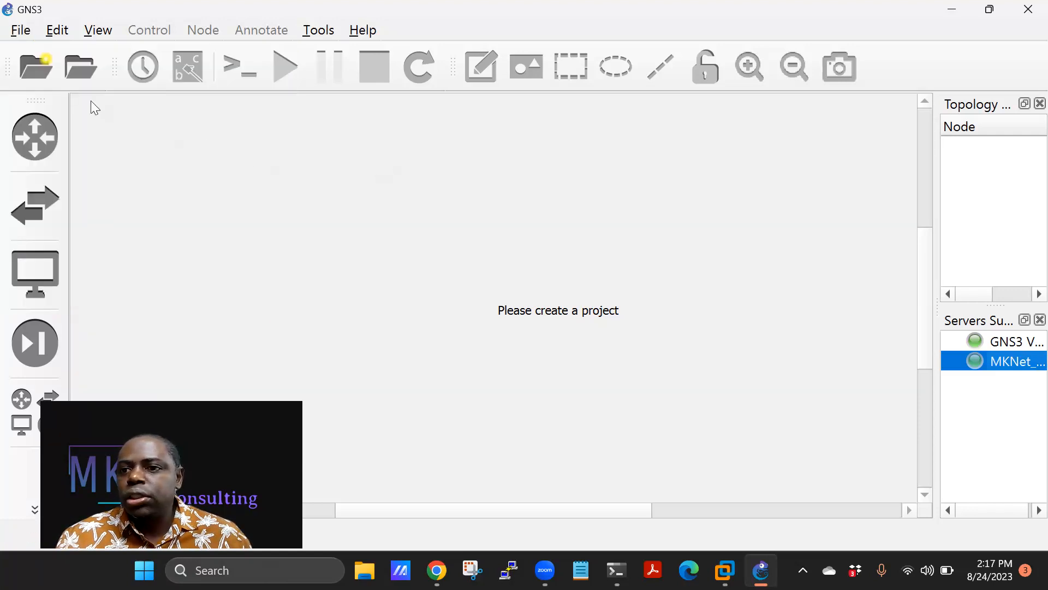
pyautogui.click(27, 62)
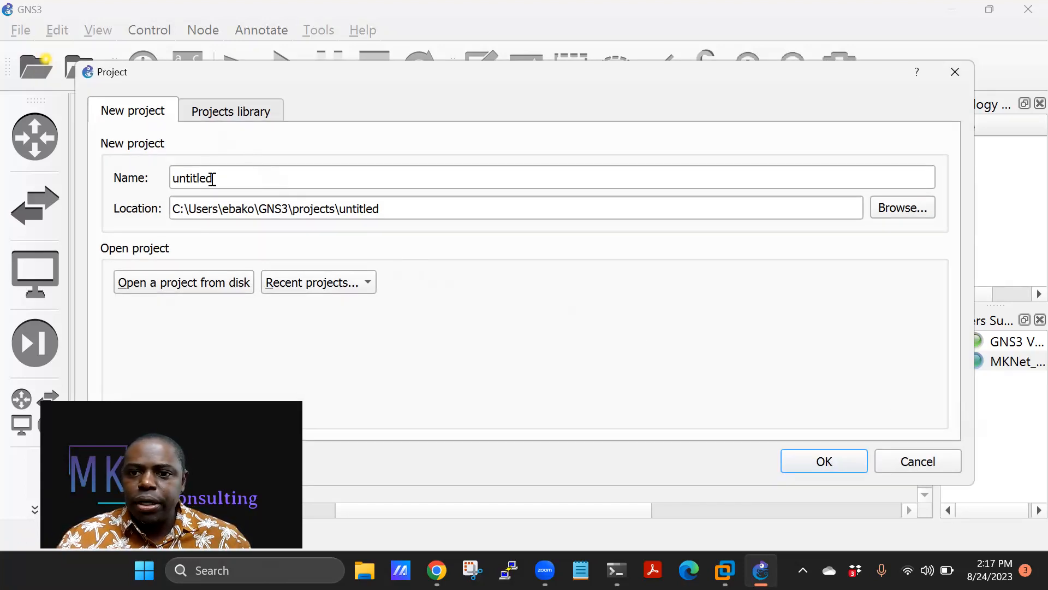
pyautogui.moveTo(230, 178); pyautogui.dragTo(173, 177)
pyautogui.click(272, 206)
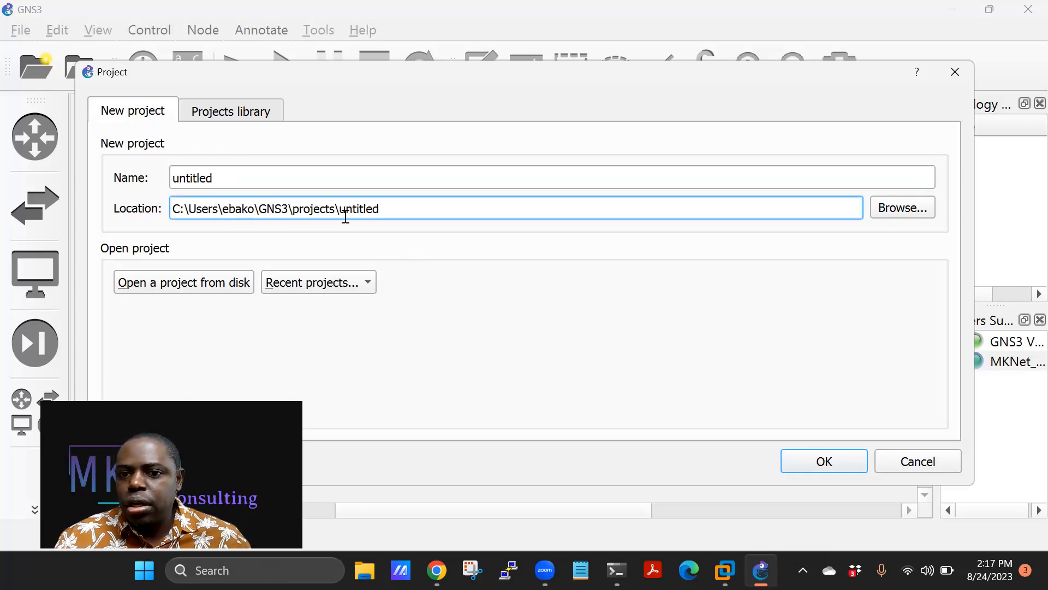
pyautogui.moveTo(397, 208); pyautogui.dragTo(365, 208)
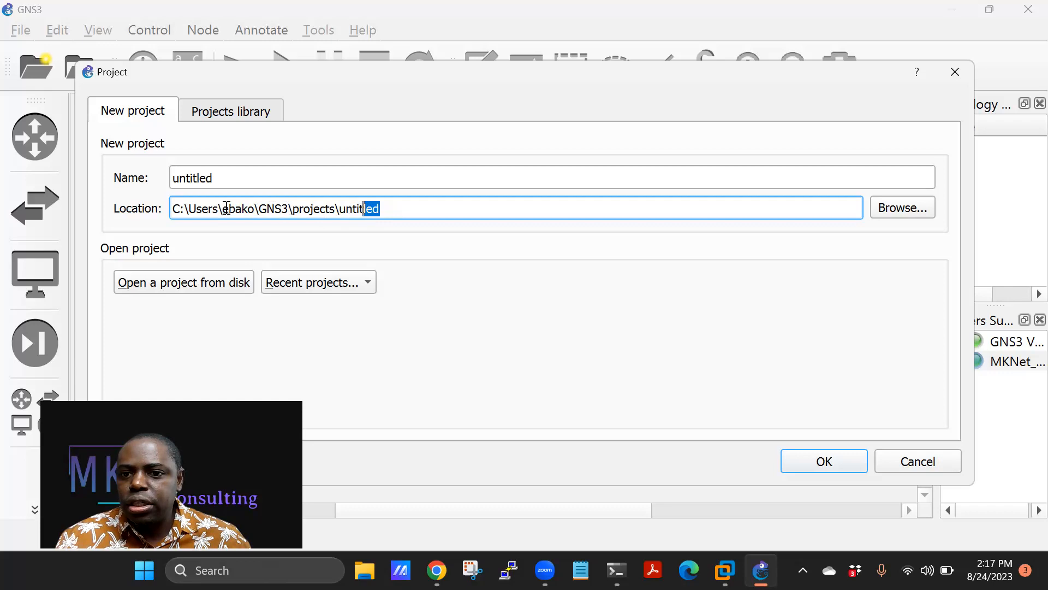
pyautogui.moveTo(222, 208); pyautogui.dragTo(341, 211)
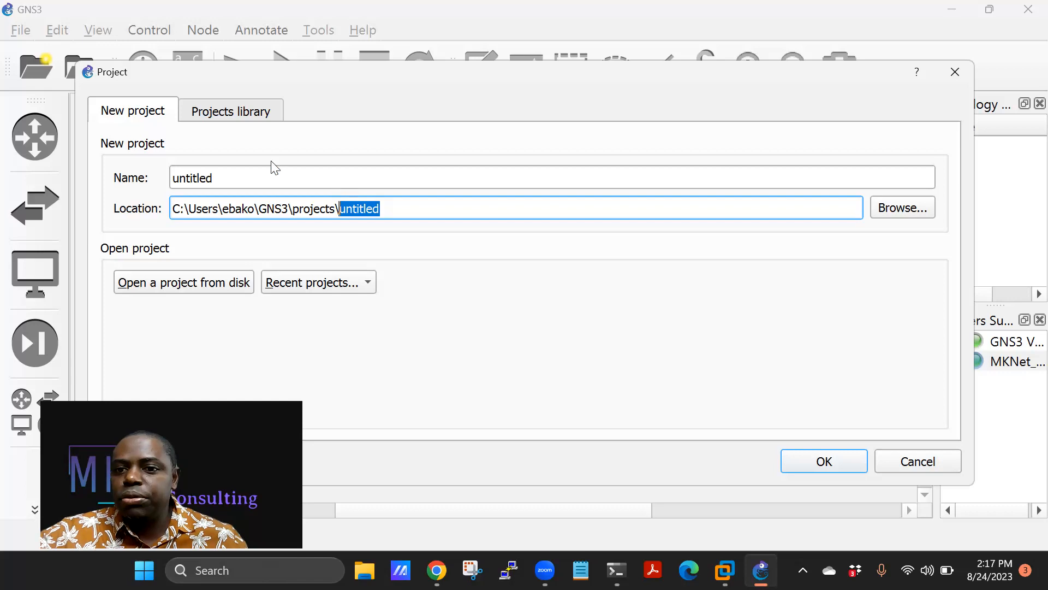
pyautogui.moveTo(218, 178); pyautogui.dragTo(167, 186)
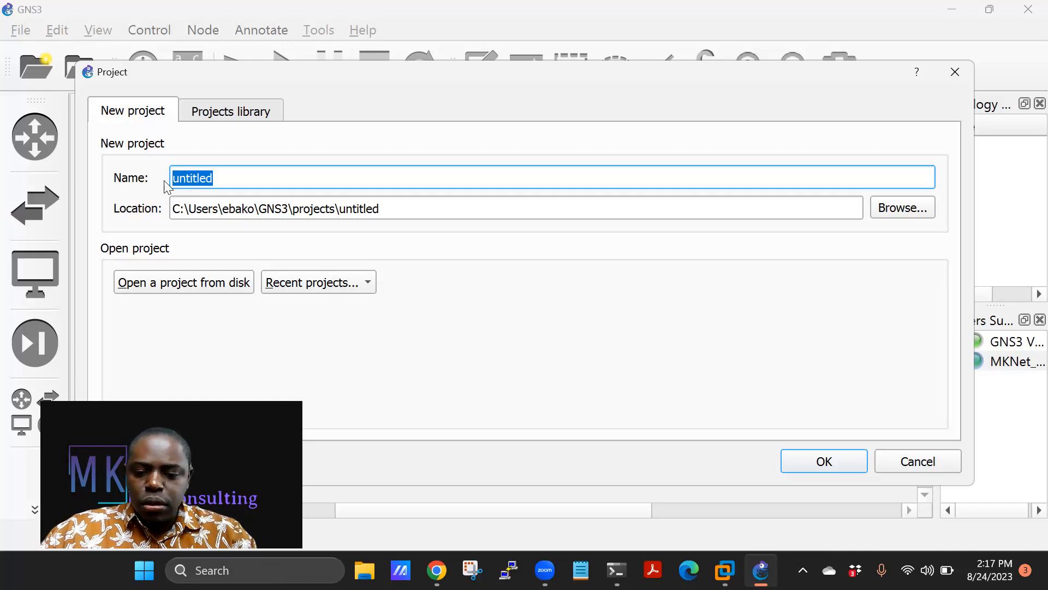
pyautogui.write('Cisco')
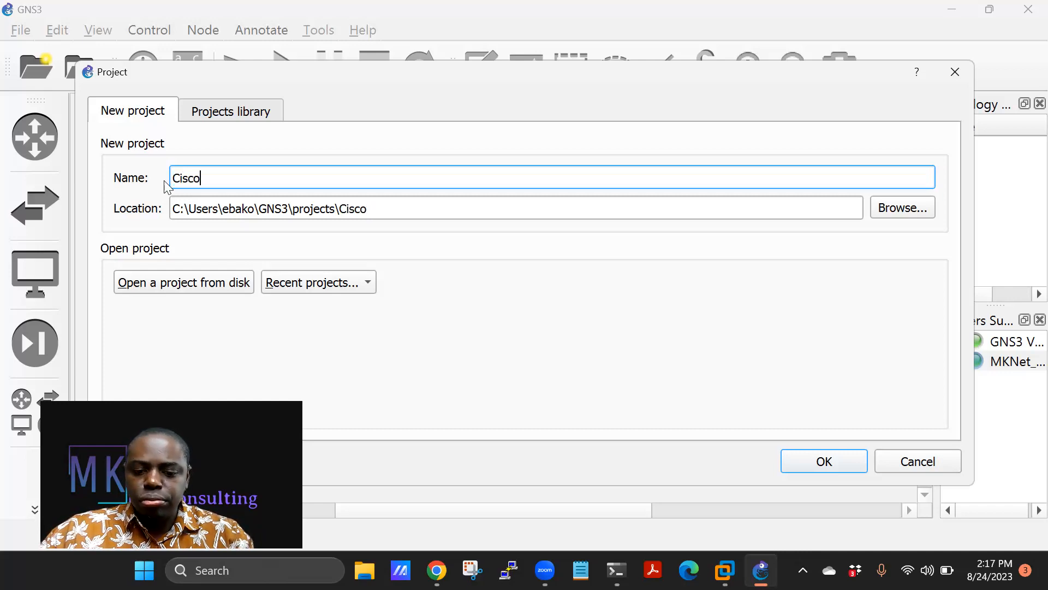
pyautogui.write(' Networking')
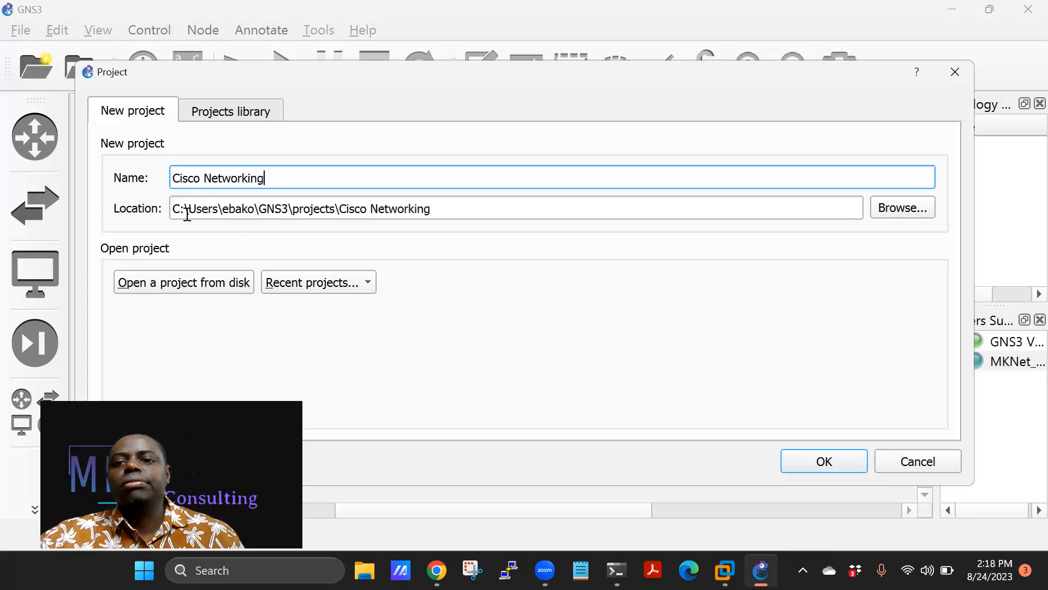
pyautogui.moveTo(431, 218); pyautogui.dragTo(348, 212)
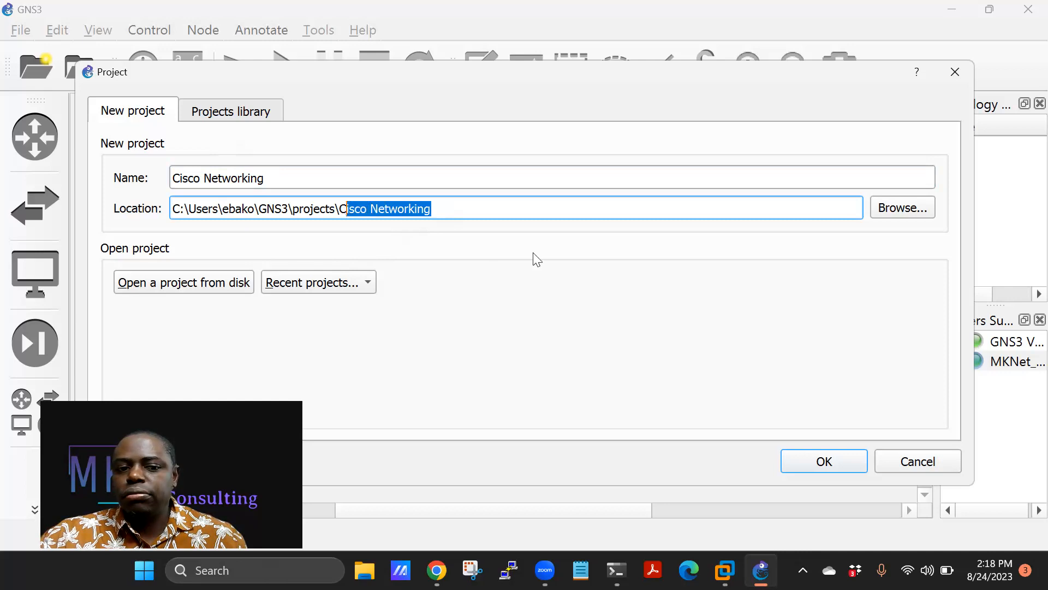
pyautogui.click(817, 458)
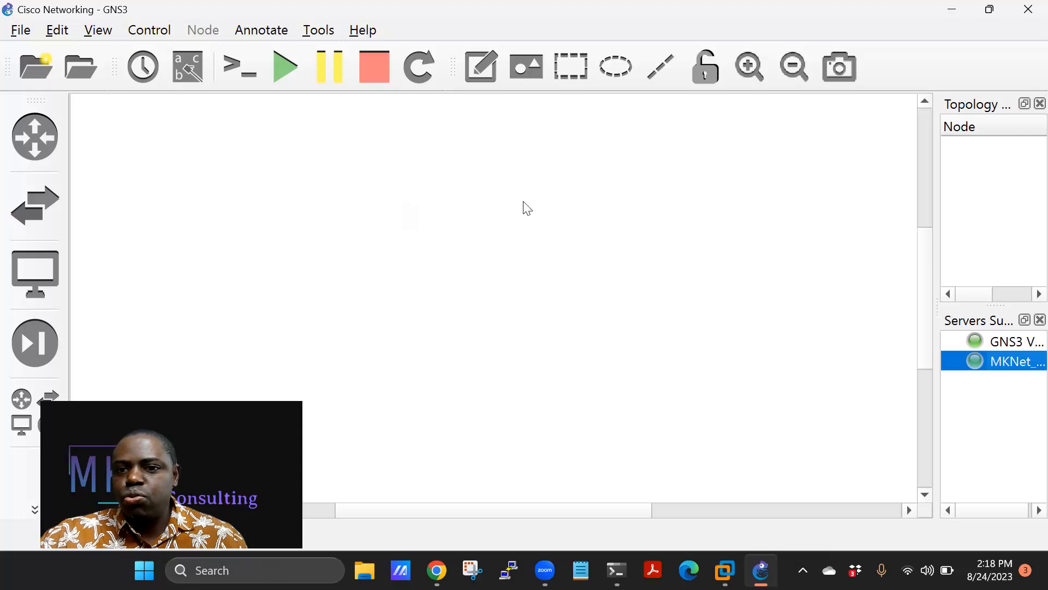
# Look through the device toolbar, viewing the available routers, switches and security devices
pyautogui.click(349, 200)
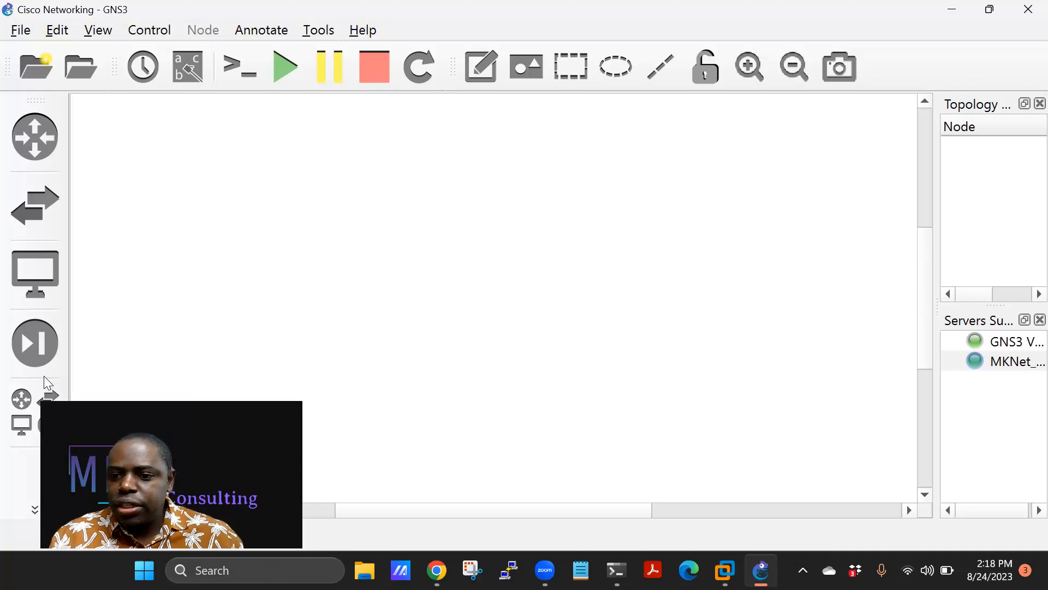
pyautogui.click(34, 509)
pyautogui.click(35, 509)
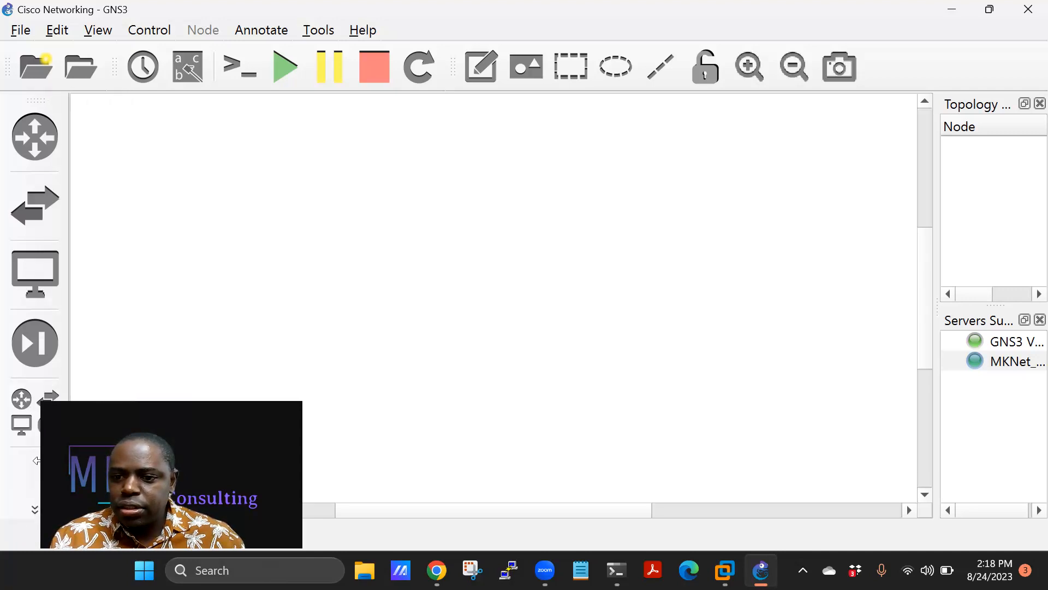
pyautogui.click(40, 511)
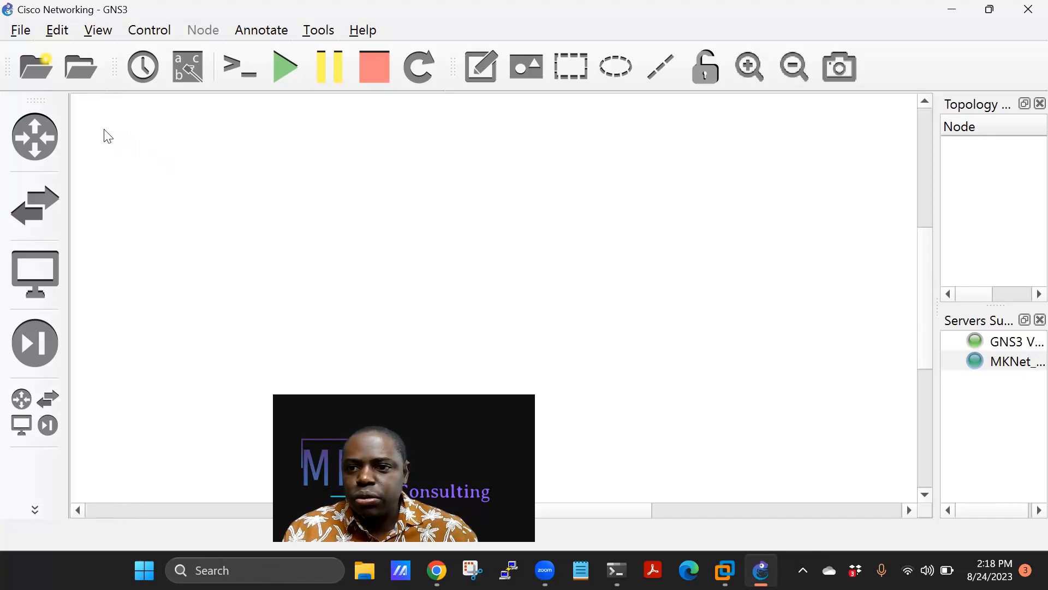
pyautogui.click(34, 136)
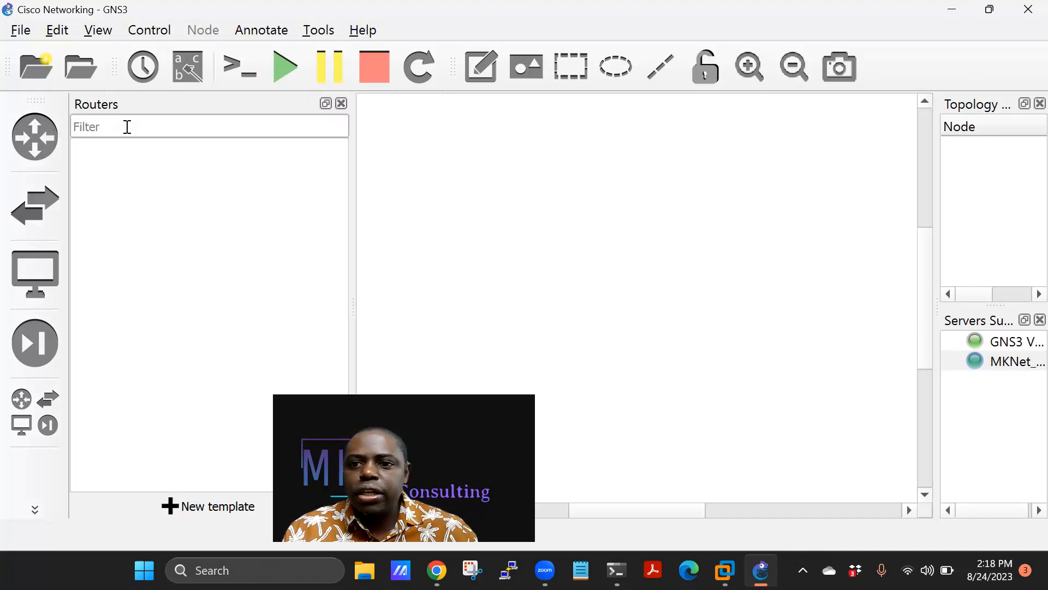
pyautogui.click(35, 205)
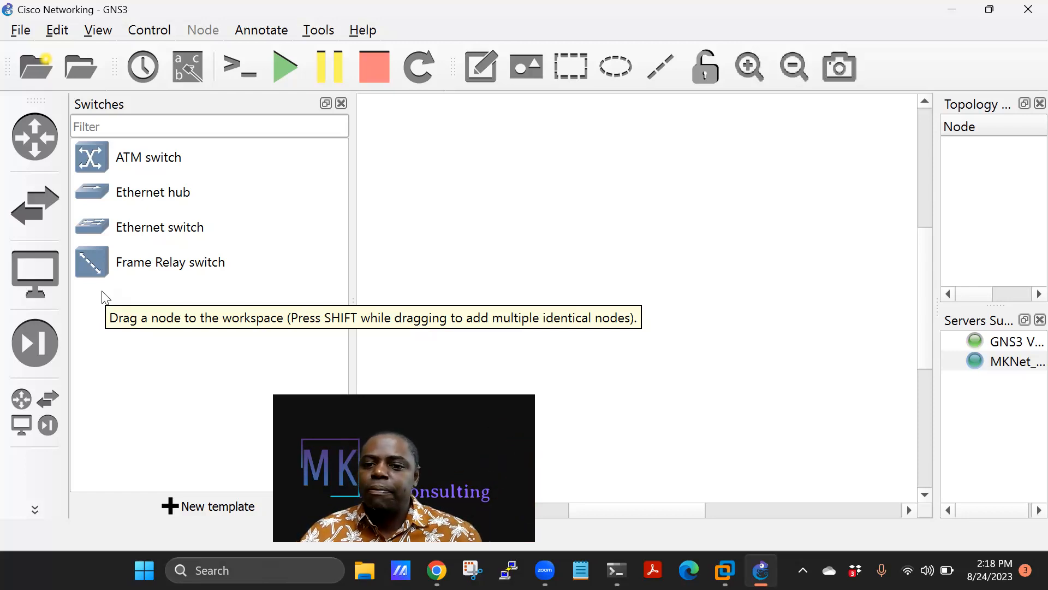
pyautogui.click(39, 327)
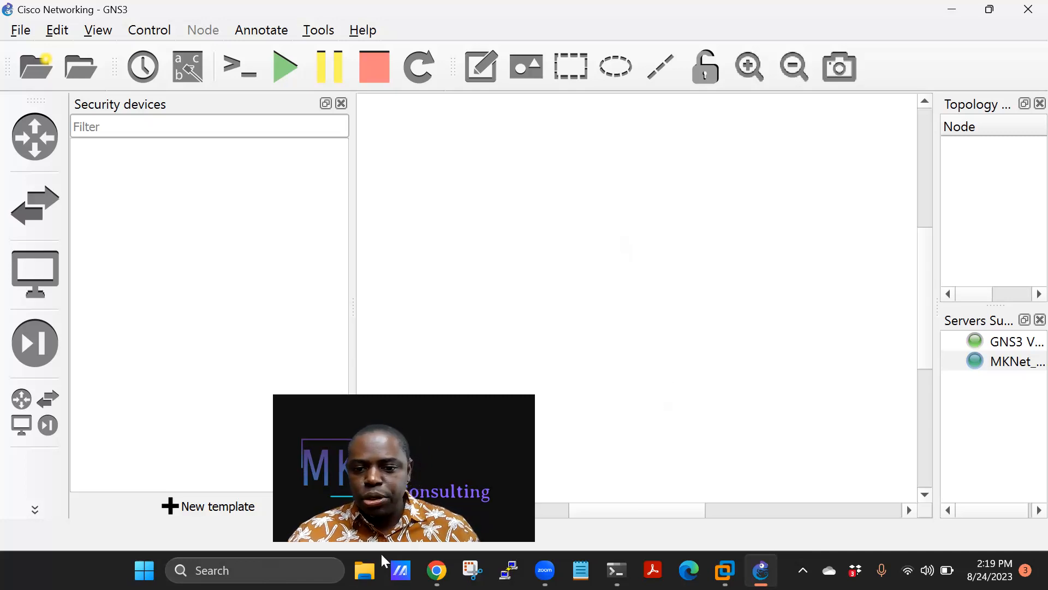
# Switch to File Explorer and browse to the local Documents folder to locate the Networking Stuff folder
pyautogui.click(367, 572)
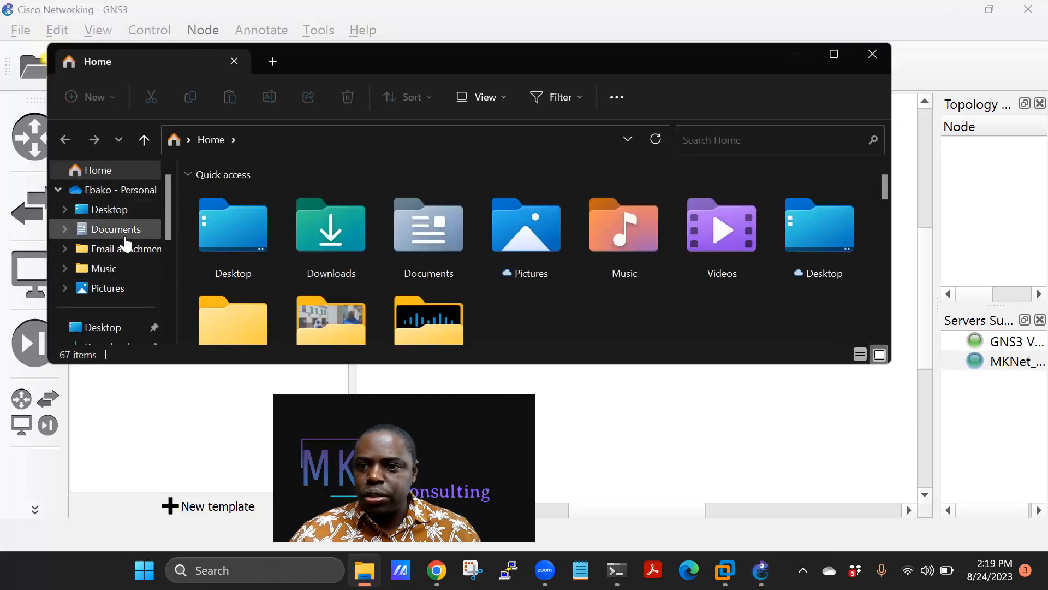
pyautogui.click(124, 232)
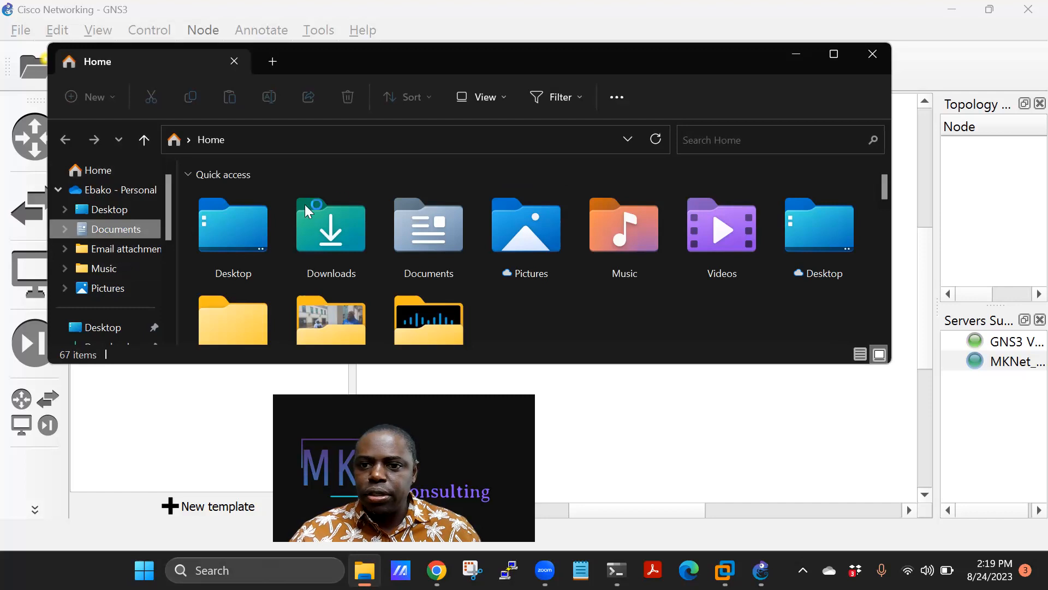
pyautogui.scroll(1, 235, 223)
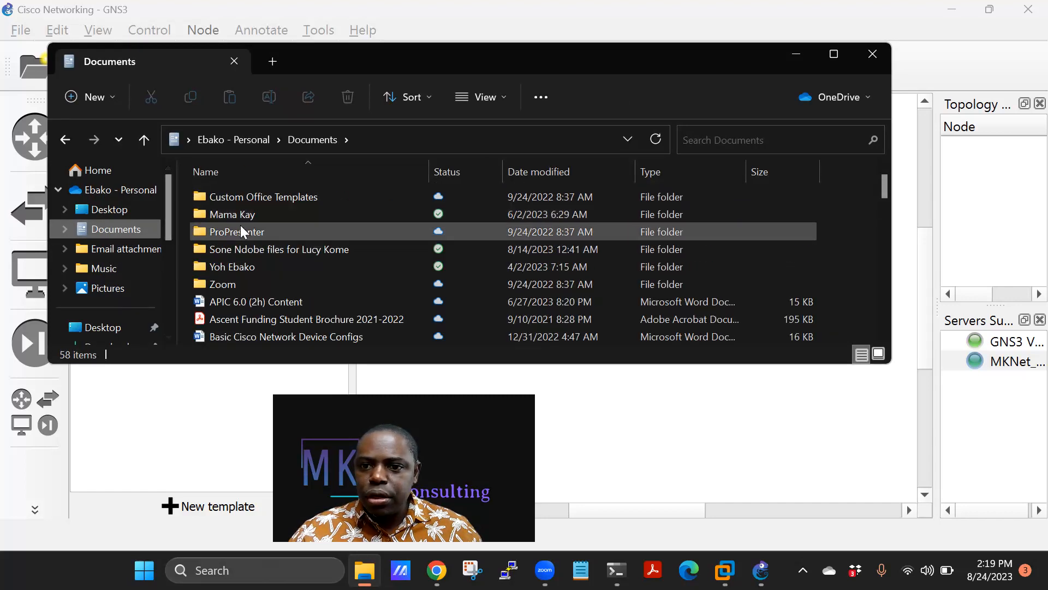
pyautogui.scroll(-2, 237, 261)
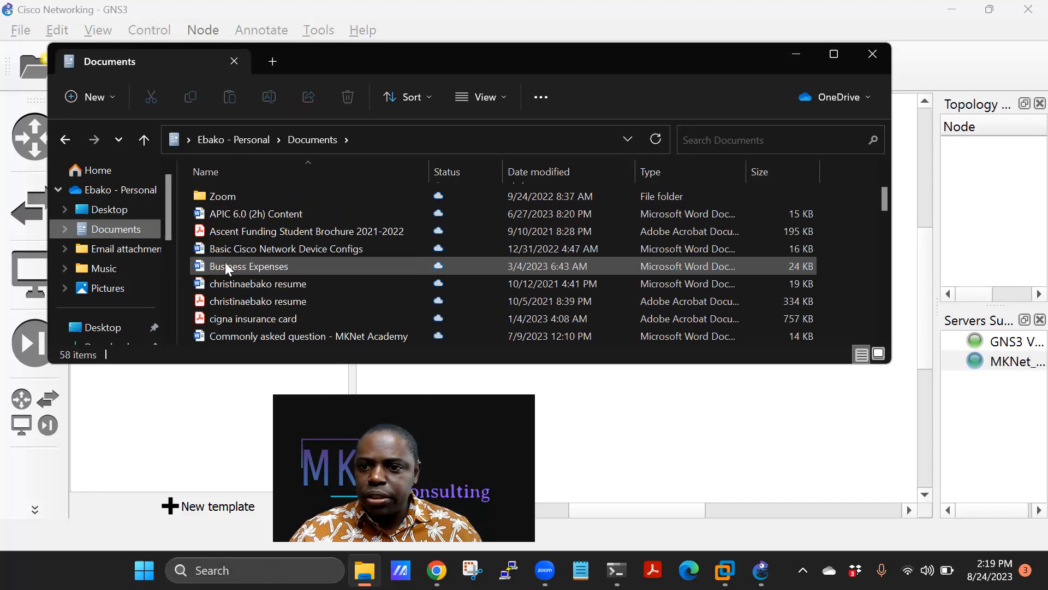
pyautogui.moveTo(171, 211)
pyautogui.mouseDown()
pyautogui.moveTo(158, 305)
pyautogui.moveTo(166, 219)
pyautogui.mouseUp()
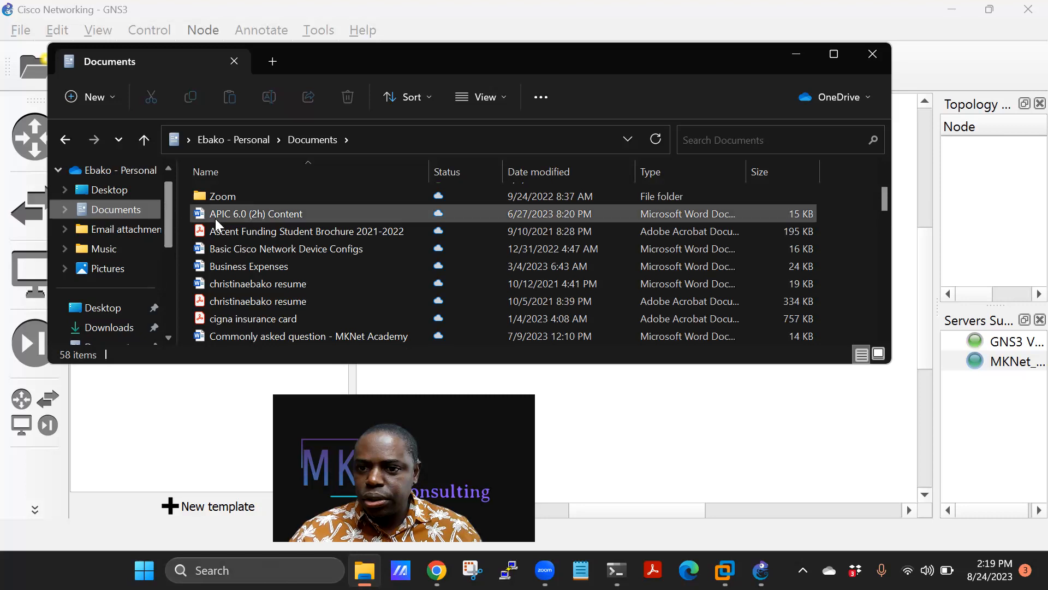
pyautogui.scroll(2, 217, 218)
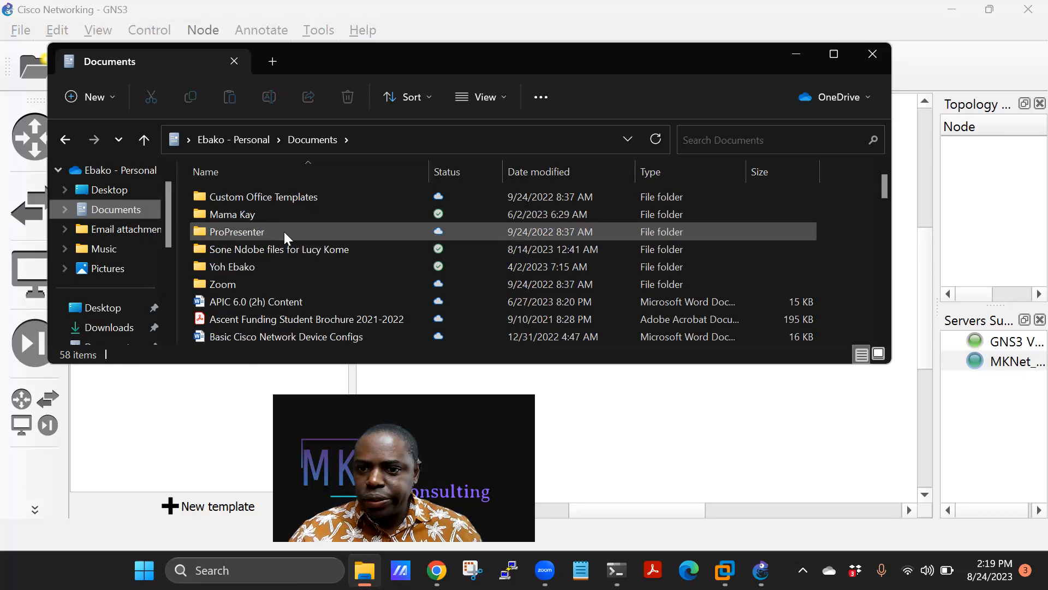
pyautogui.scroll(-1, 257, 273)
pyautogui.scroll(1, 256, 273)
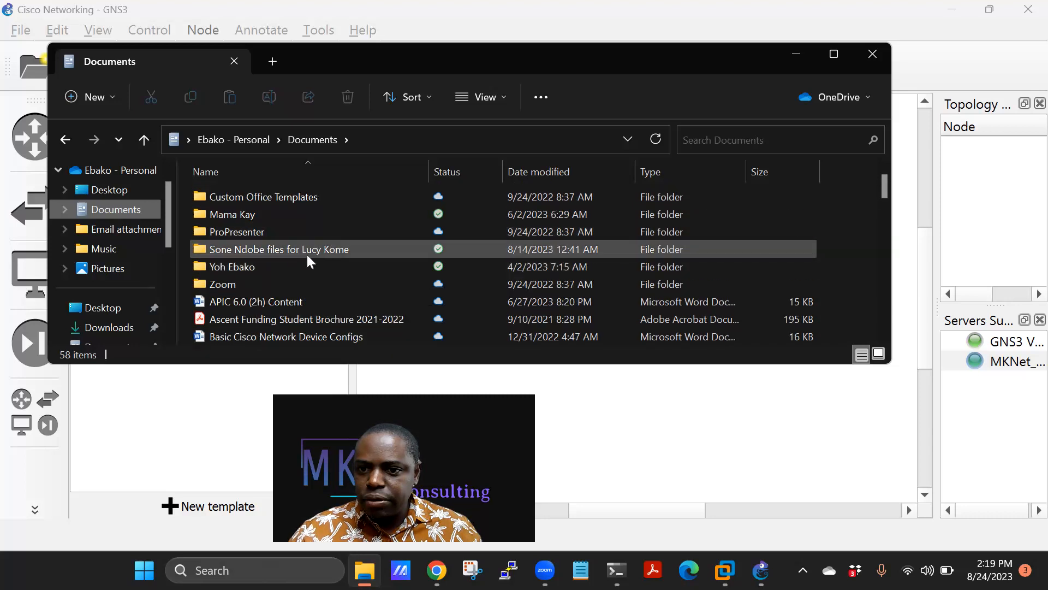
pyautogui.scroll(-4, 225, 260)
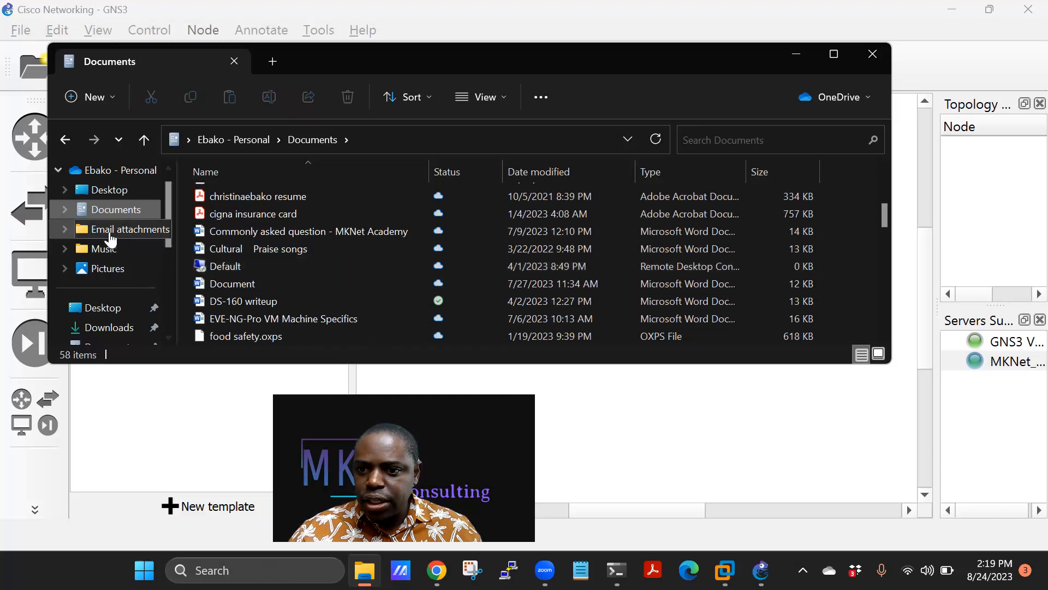
pyautogui.scroll(-3, 112, 273)
pyautogui.click(118, 292)
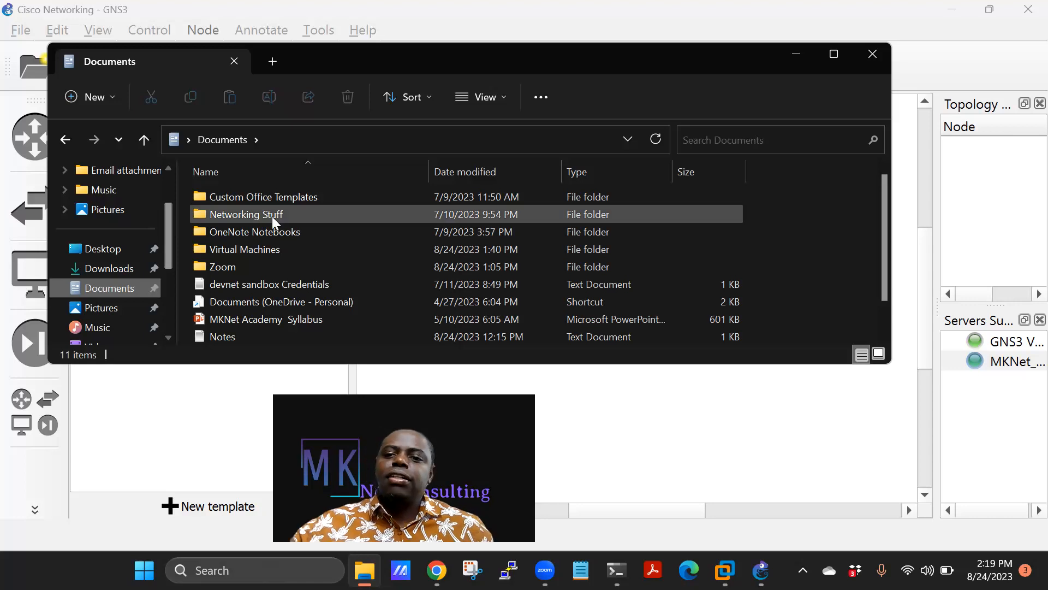
pyautogui.moveTo(272, 216)
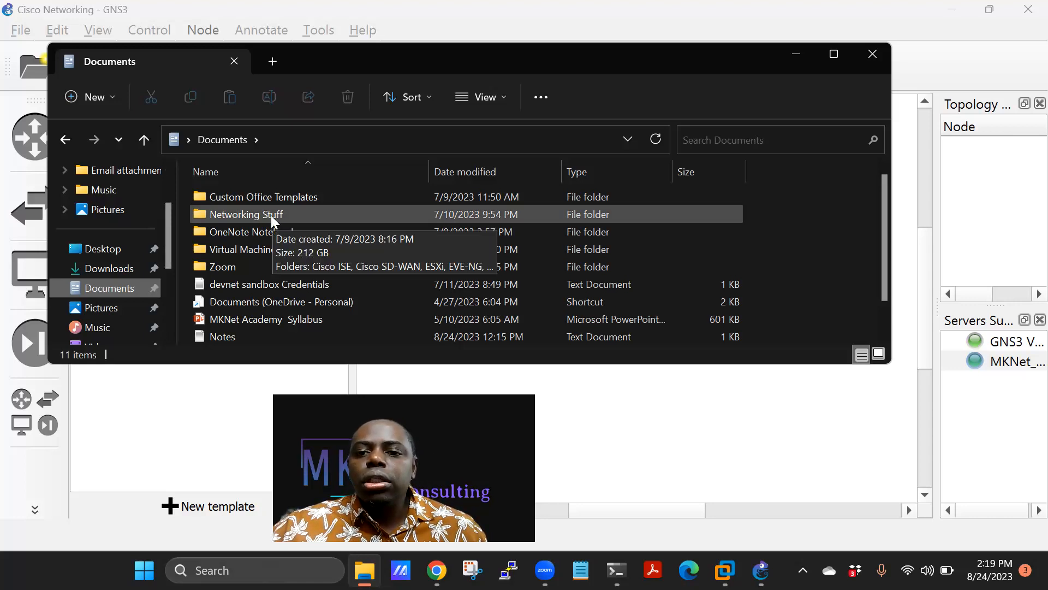
# Browse from Networking Stuff through SOFTWARE to the GNS3 Images folder, examine its image files, and close File Explorer
pyautogui.doubleClick(256, 215)
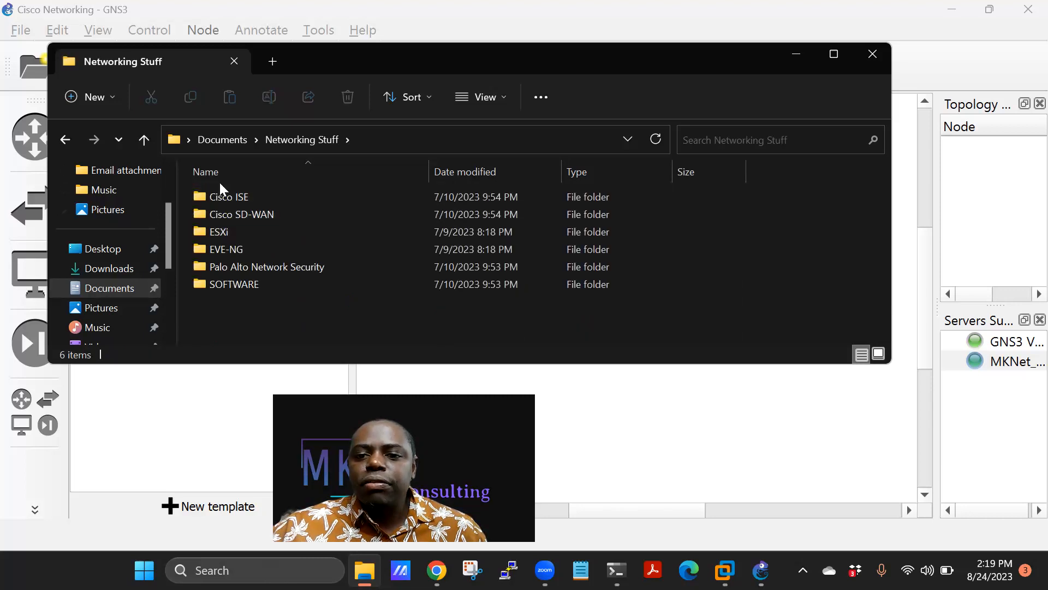
pyautogui.click(222, 285)
pyautogui.doubleClick(222, 285)
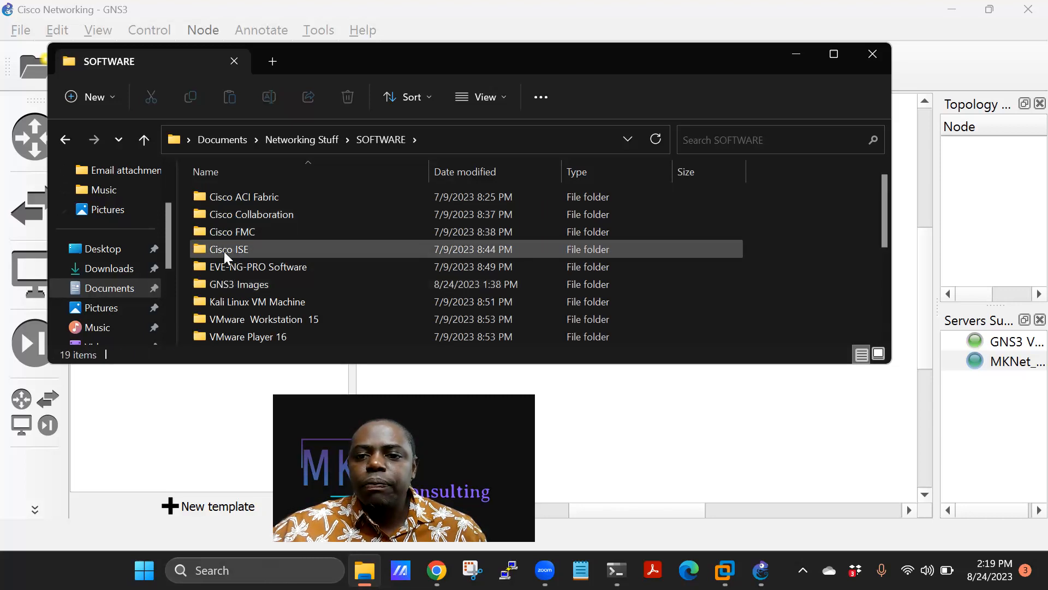
pyautogui.doubleClick(232, 286)
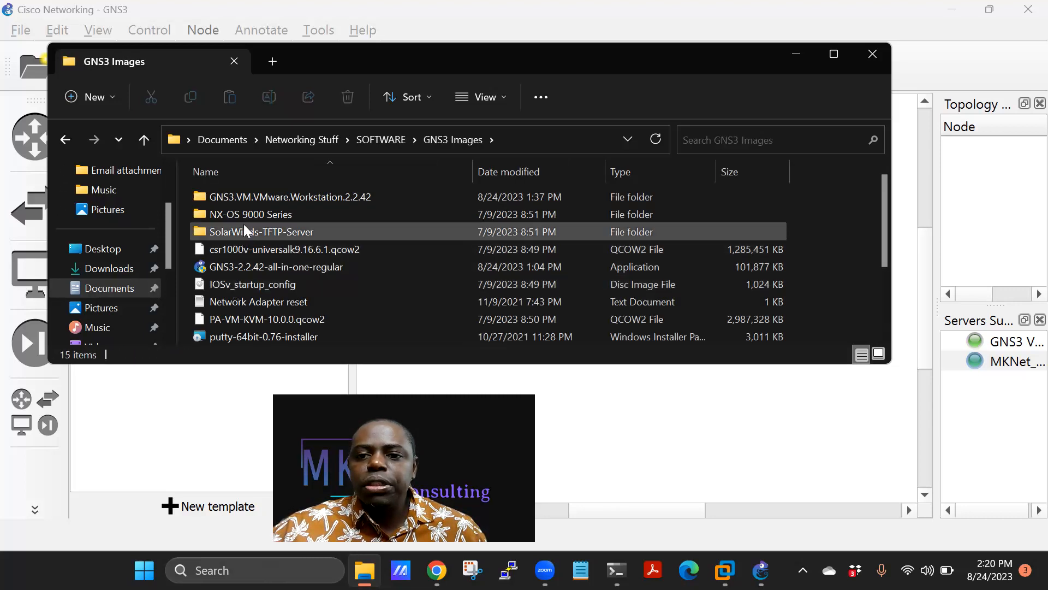
pyautogui.scroll(-2, 311, 292)
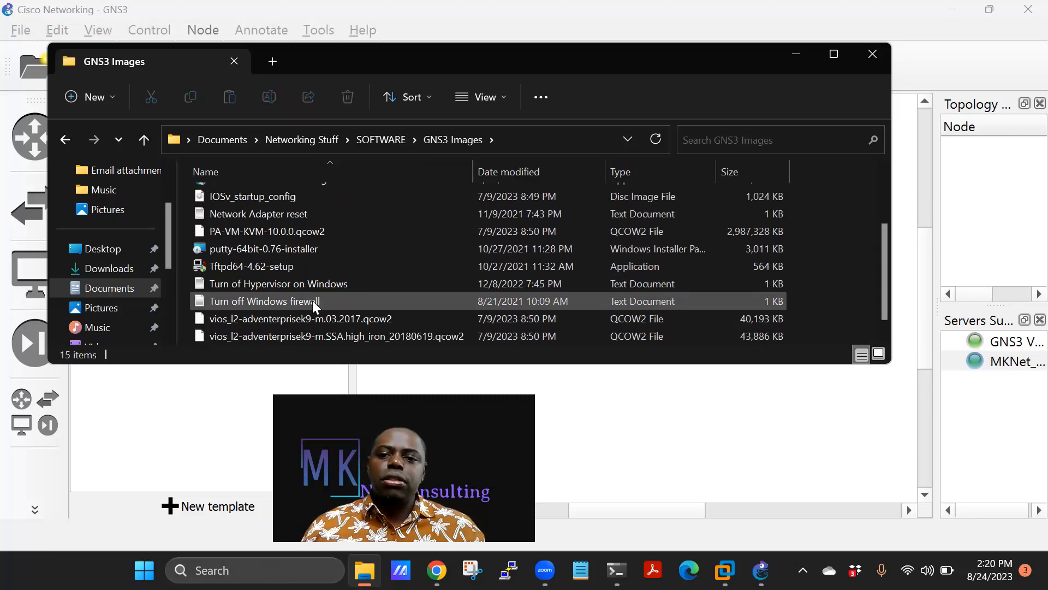
pyautogui.click(846, 64)
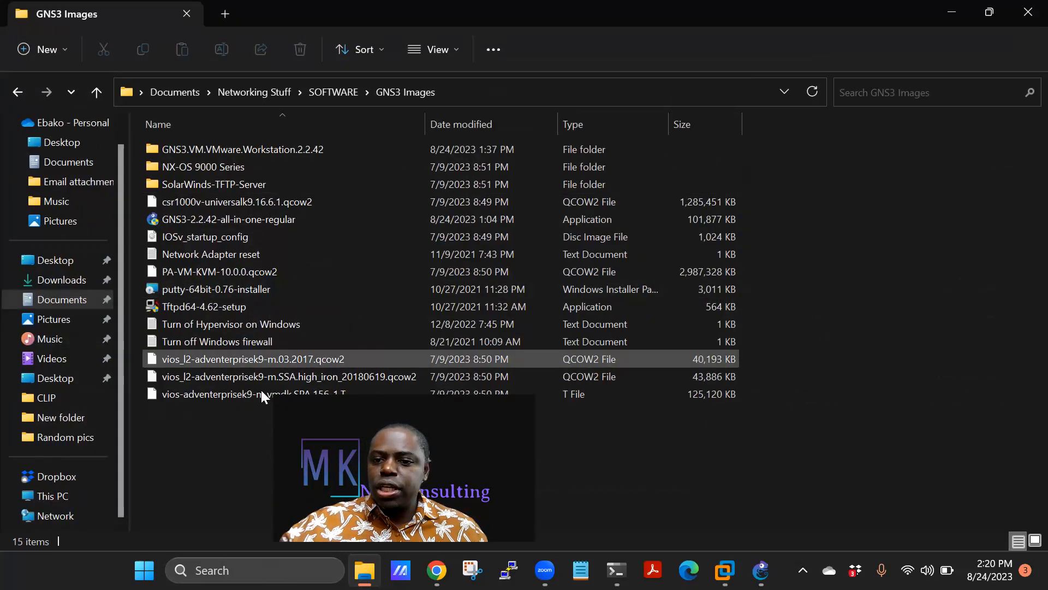
pyautogui.moveTo(322, 423); pyautogui.dragTo(756, 422)
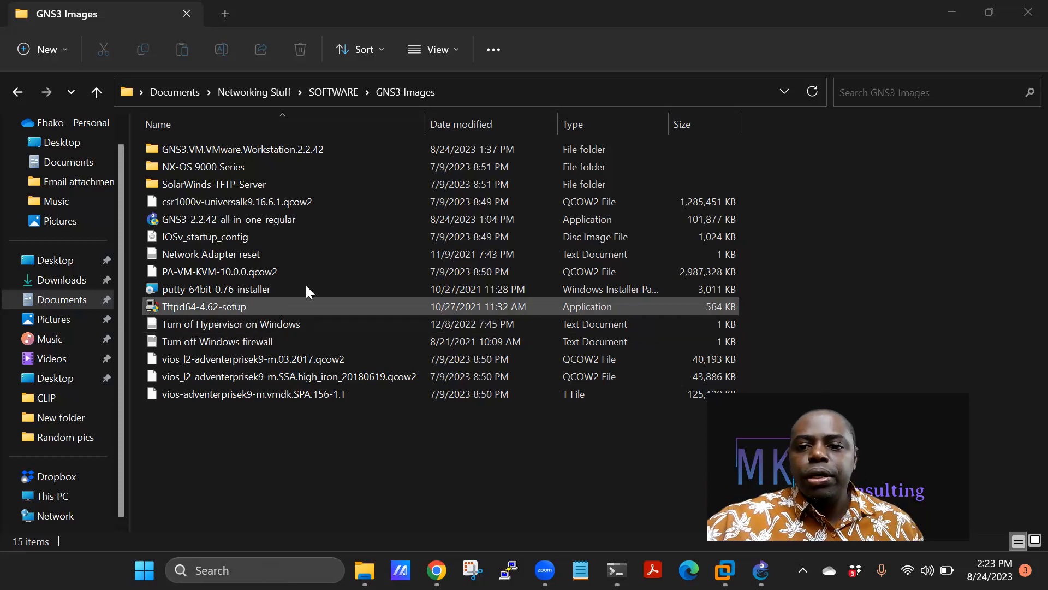
pyautogui.click(1029, 13)
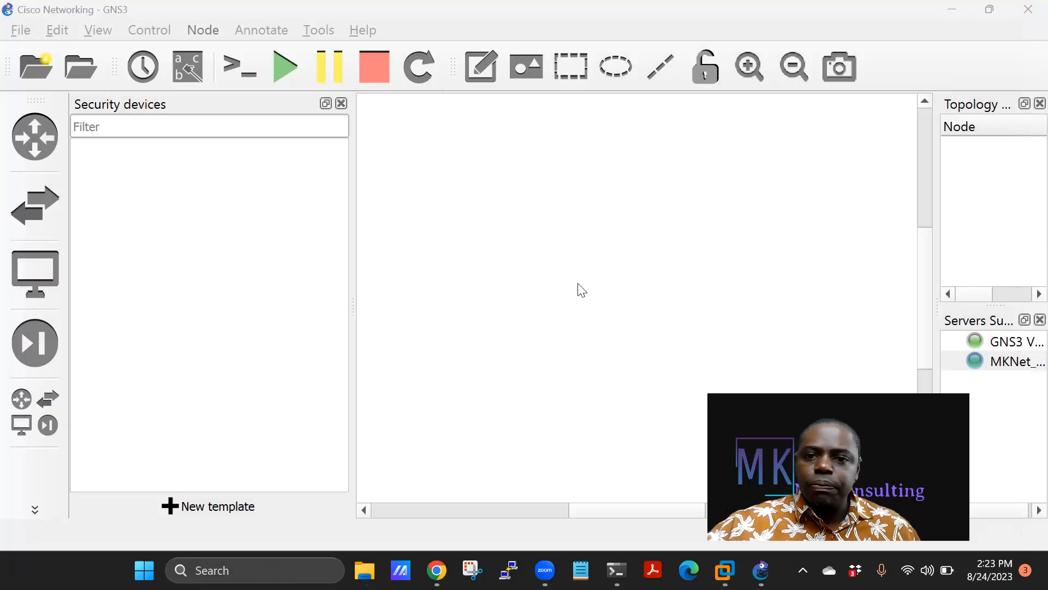
# Show the router devices in GNS3 and look at the General page of the preferences without changing it
pyautogui.click(451, 208)
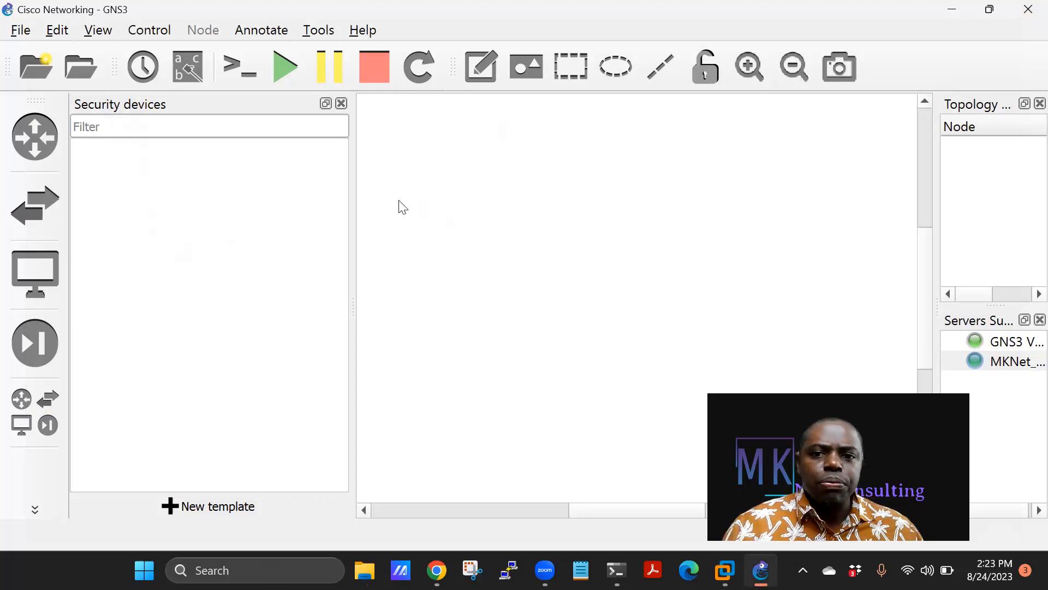
pyautogui.click(38, 134)
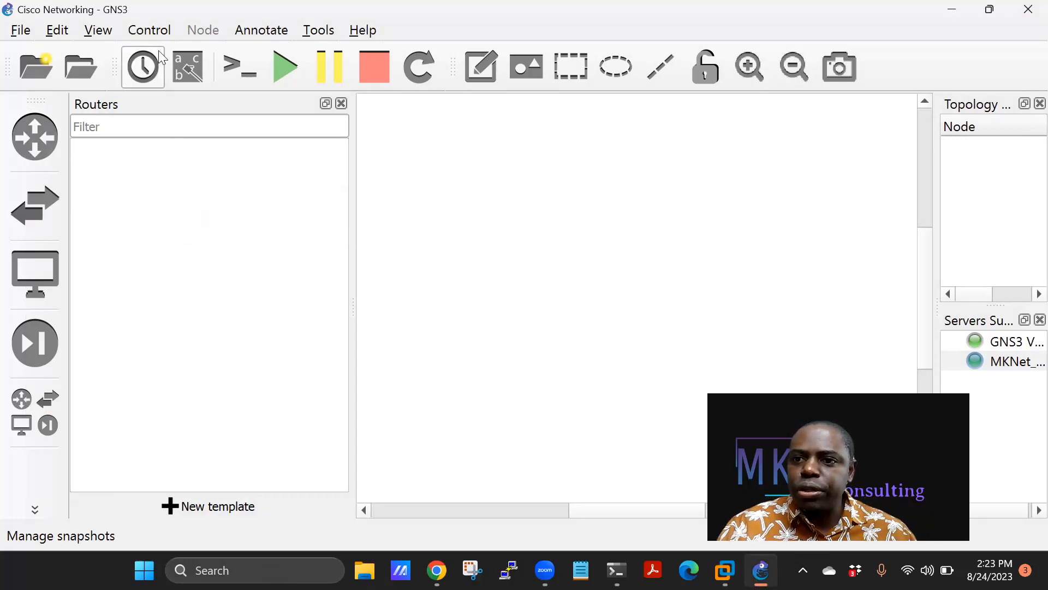
pyautogui.click(98, 31)
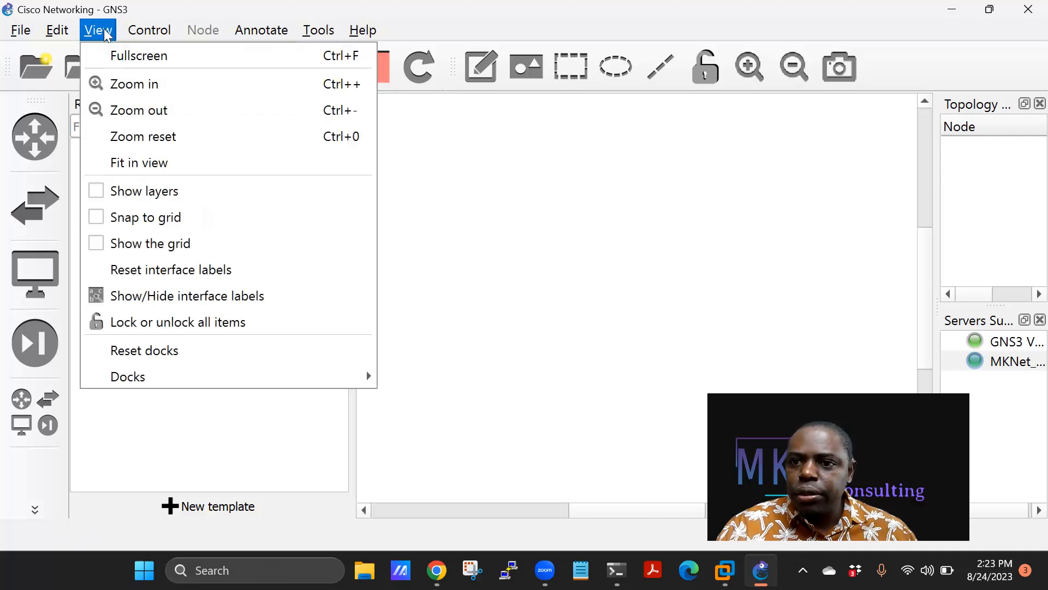
pyautogui.moveTo(144, 35)
pyautogui.moveTo(57, 33)
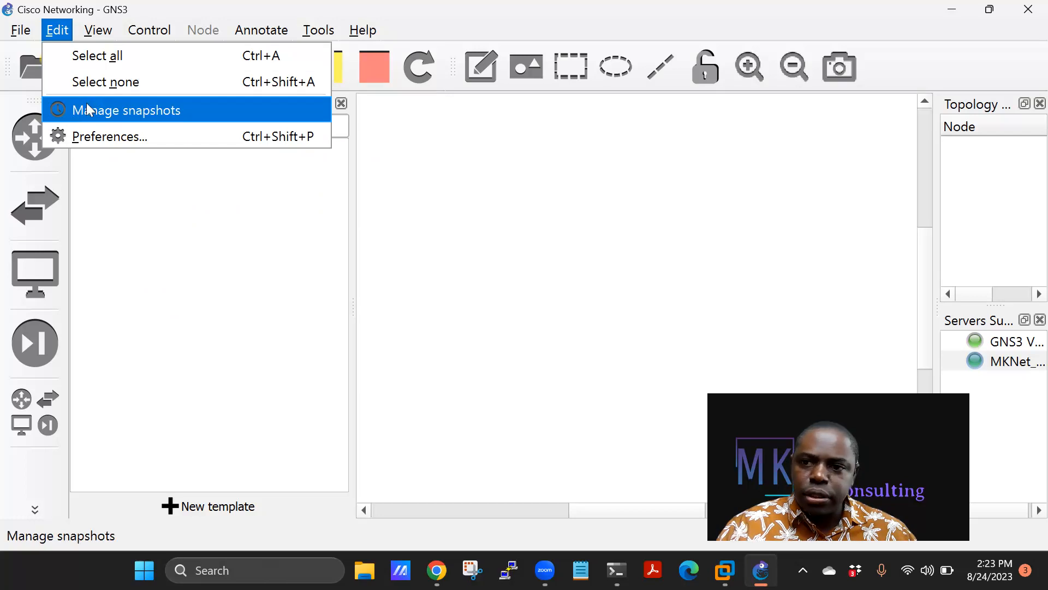
pyautogui.click(98, 138)
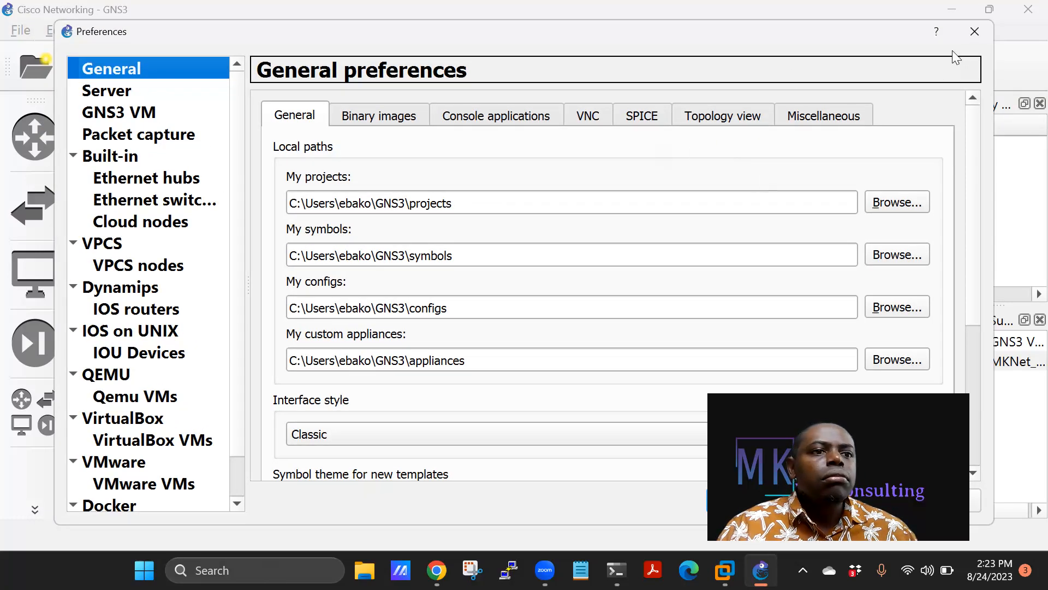
pyautogui.click(975, 31)
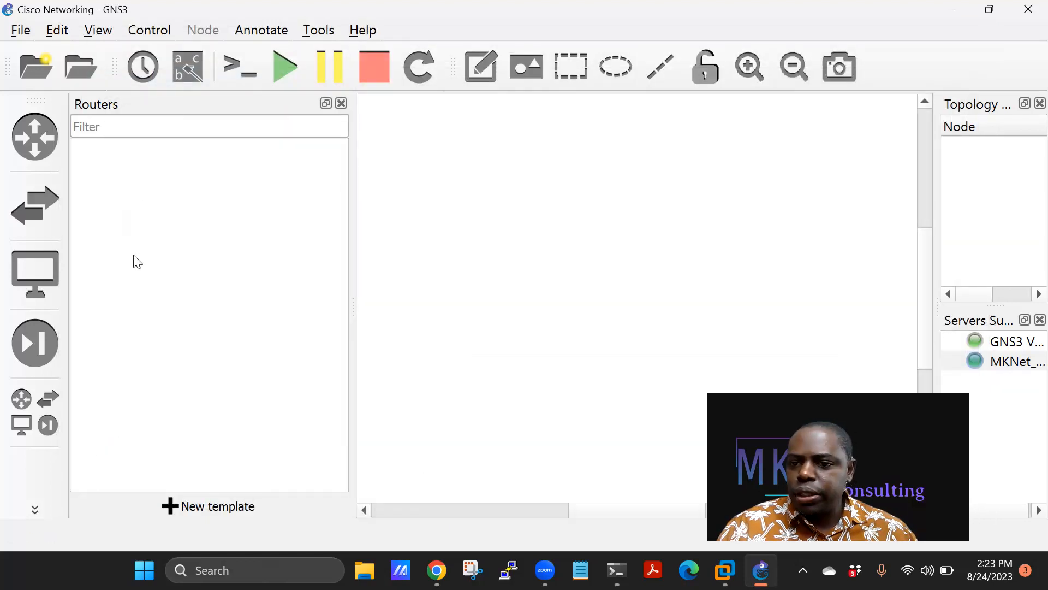
# Start a new template, shrink and reposition its window to fit the screen, and choose installing an appliance from the GNS3 server
pyautogui.click(216, 507)
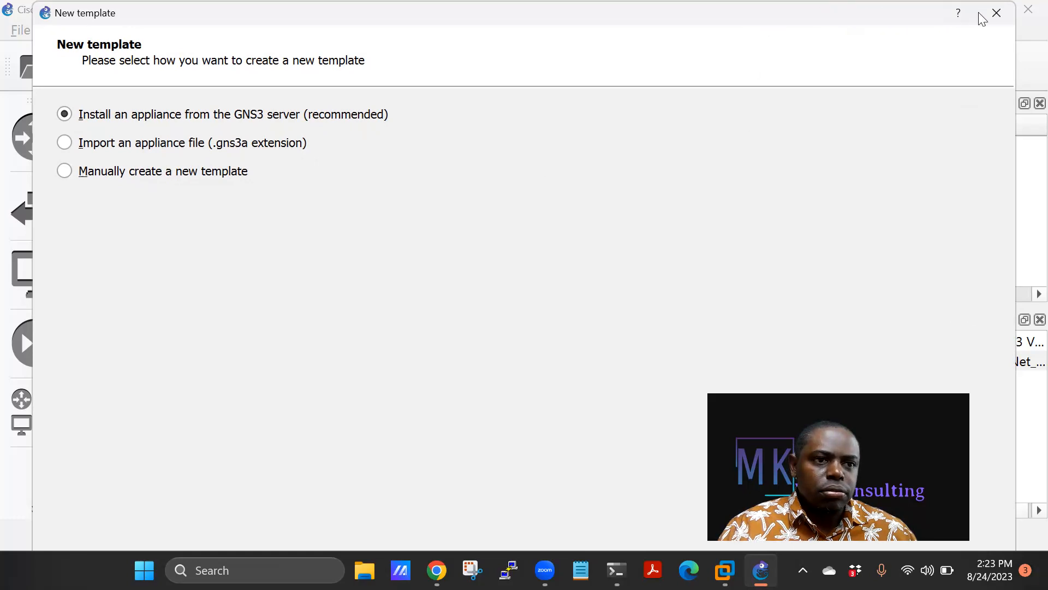
pyautogui.moveTo(1020, 54); pyautogui.dragTo(587, 104)
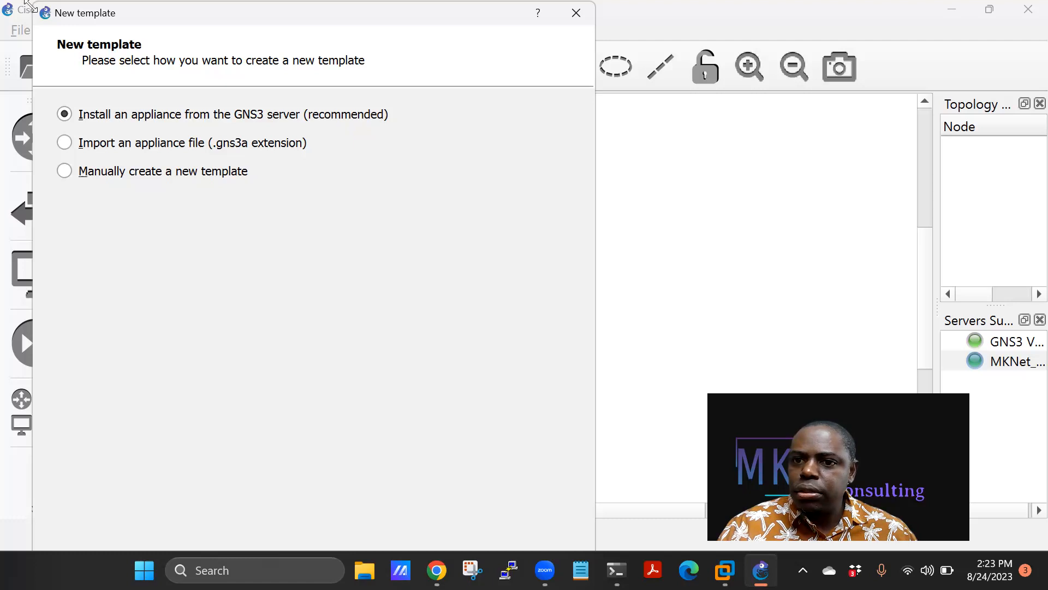
pyautogui.moveTo(30, 4); pyautogui.dragTo(160, 141)
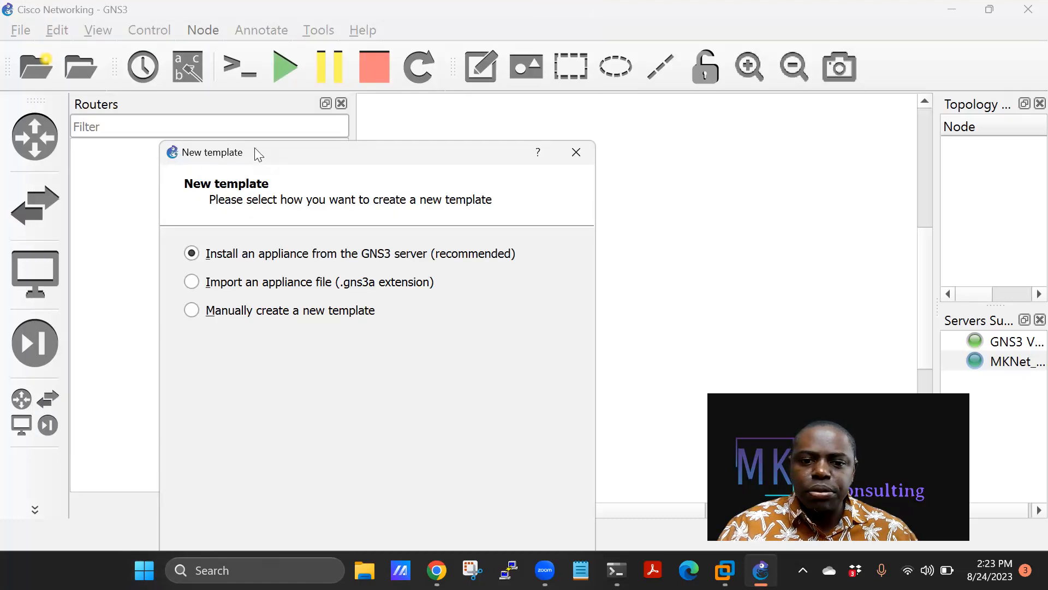
pyautogui.moveTo(255, 147); pyautogui.dragTo(234, 19)
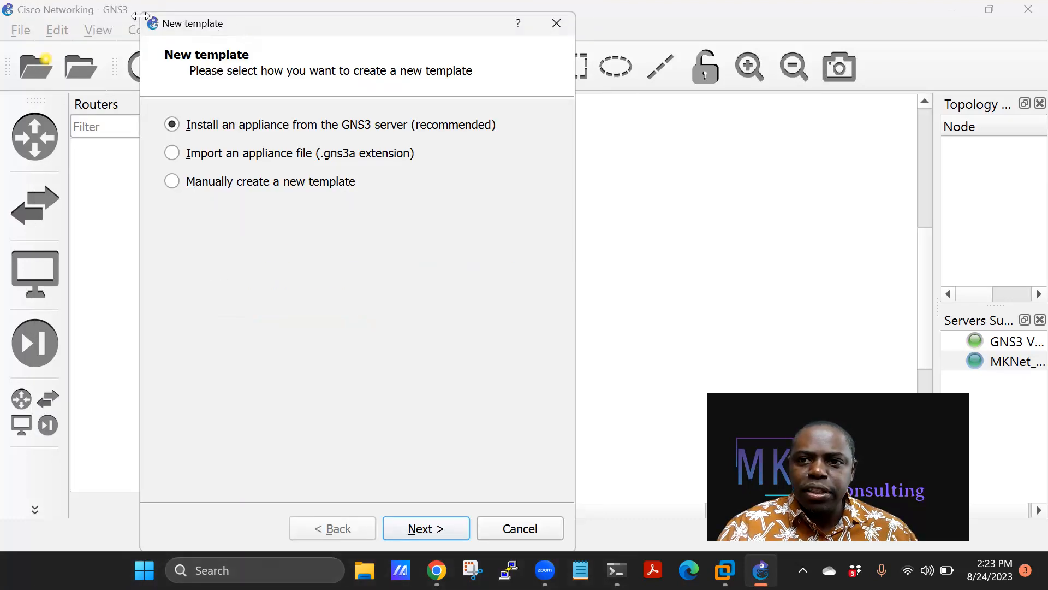
pyautogui.moveTo(139, 15); pyautogui.dragTo(188, 117)
pyautogui.moveTo(264, 128); pyautogui.dragTo(229, 49)
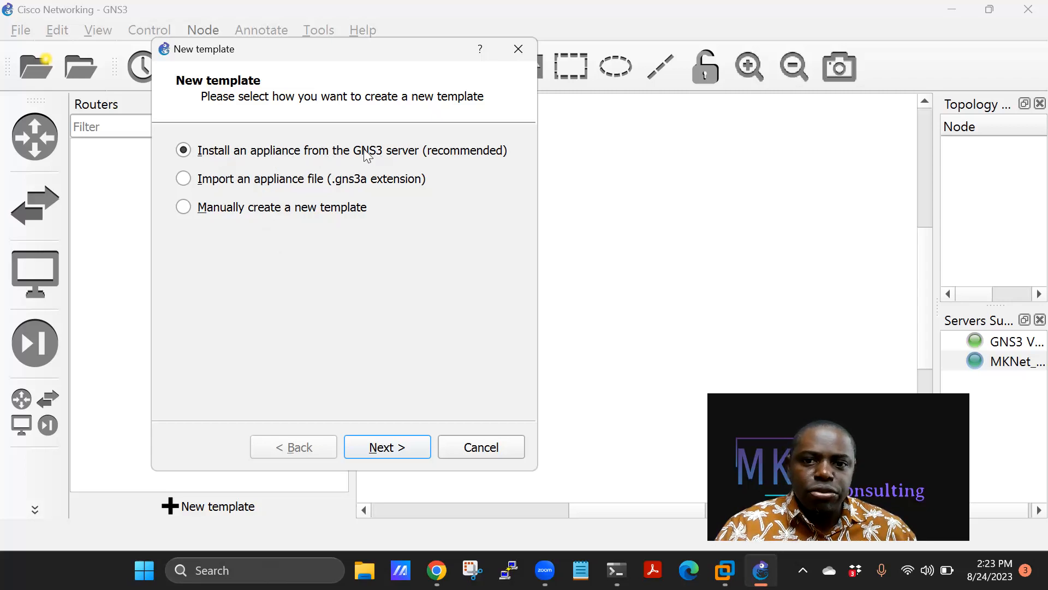
pyautogui.click(404, 448)
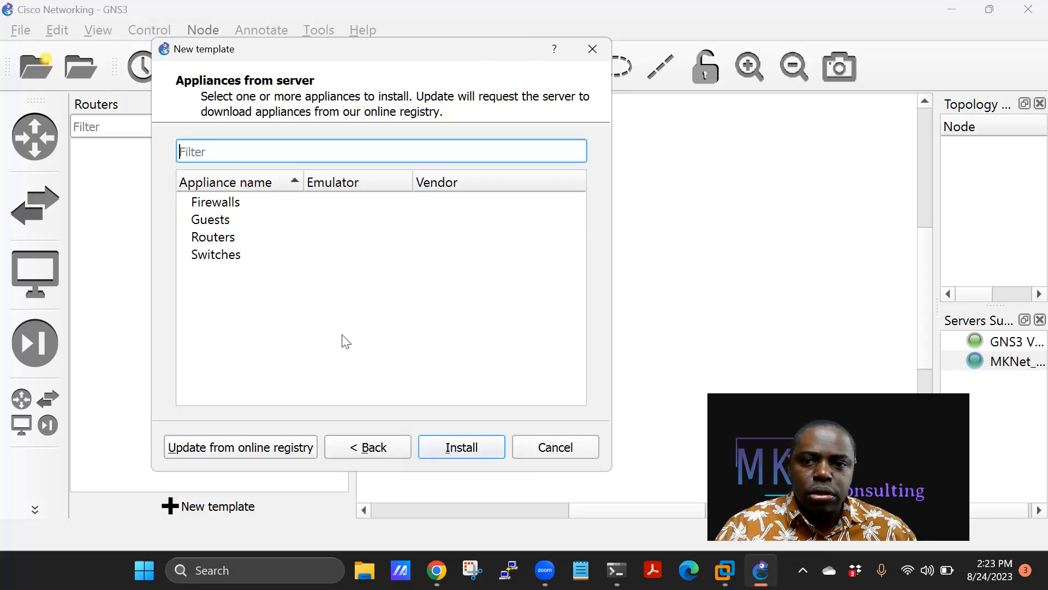
# Try to install the Routers category from the server's appliance list
pyautogui.click(209, 237)
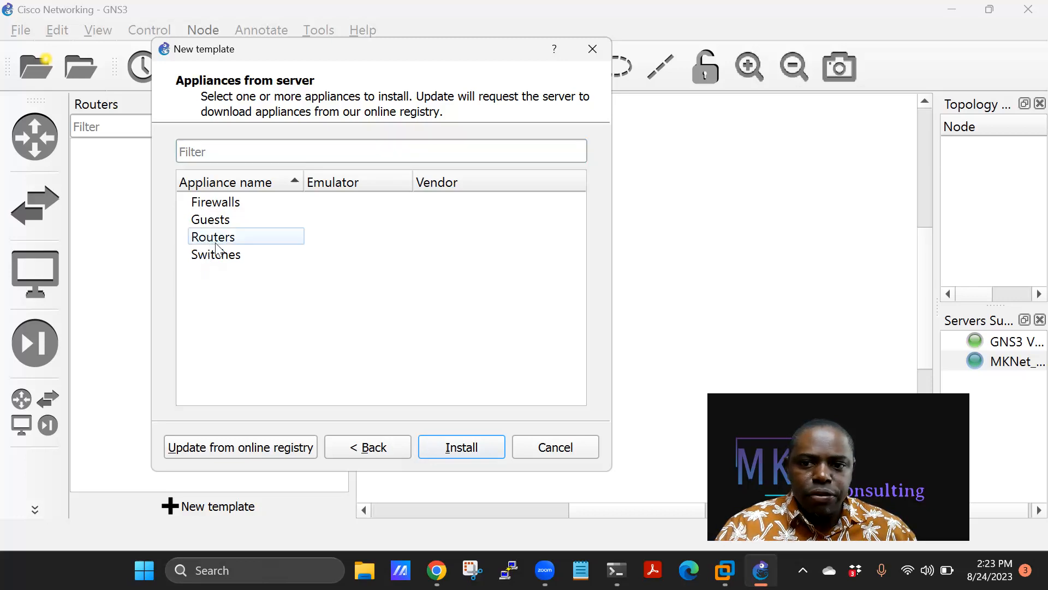
pyautogui.click(465, 446)
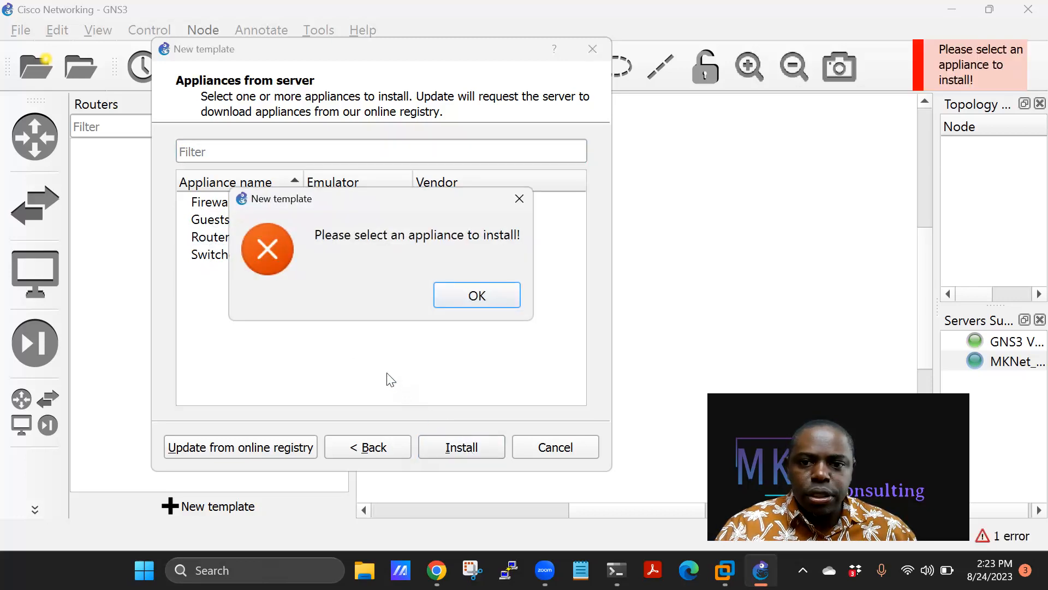
pyautogui.click(476, 296)
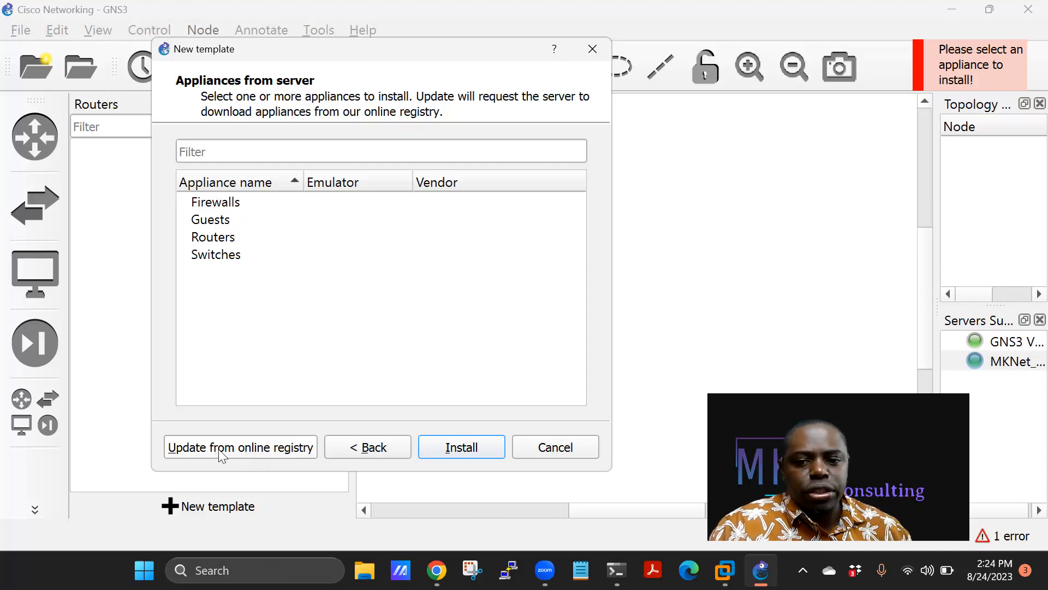
# Update the appliance list from the online registry and look through the available router appliances
pyautogui.click(240, 452)
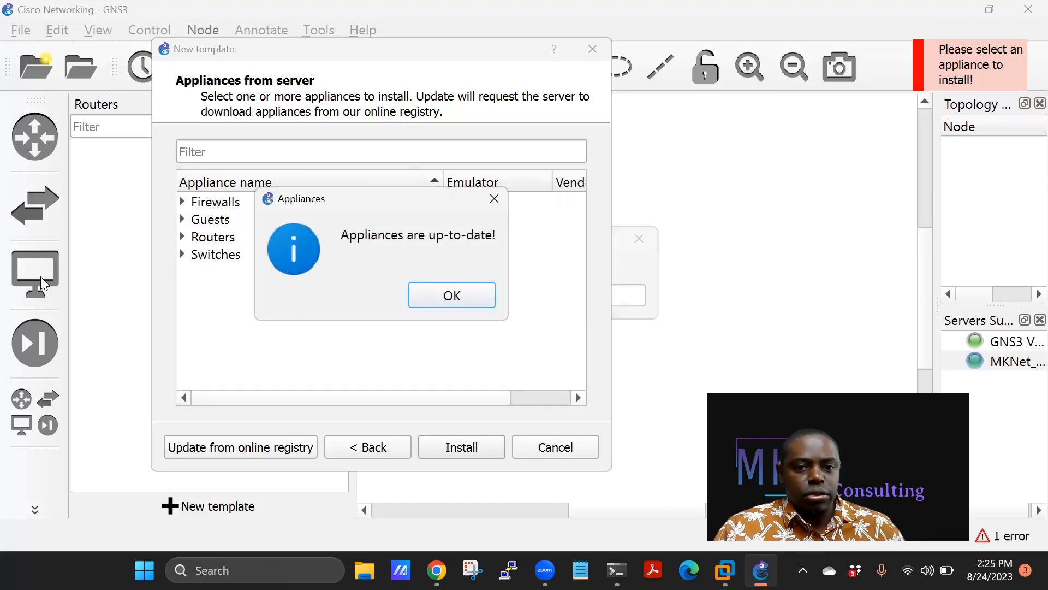
pyautogui.click(458, 300)
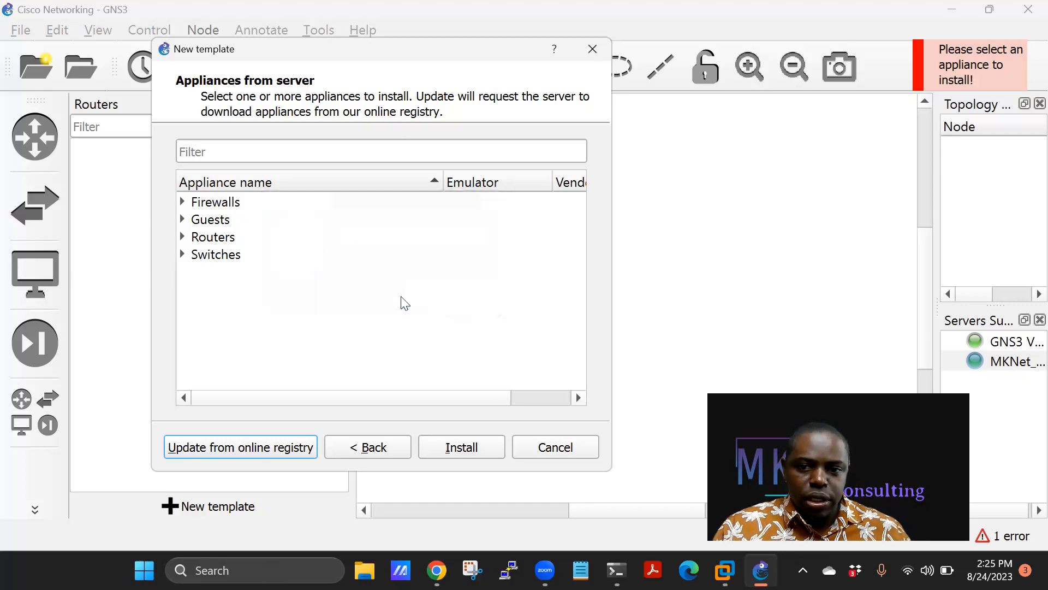
pyautogui.click(182, 237)
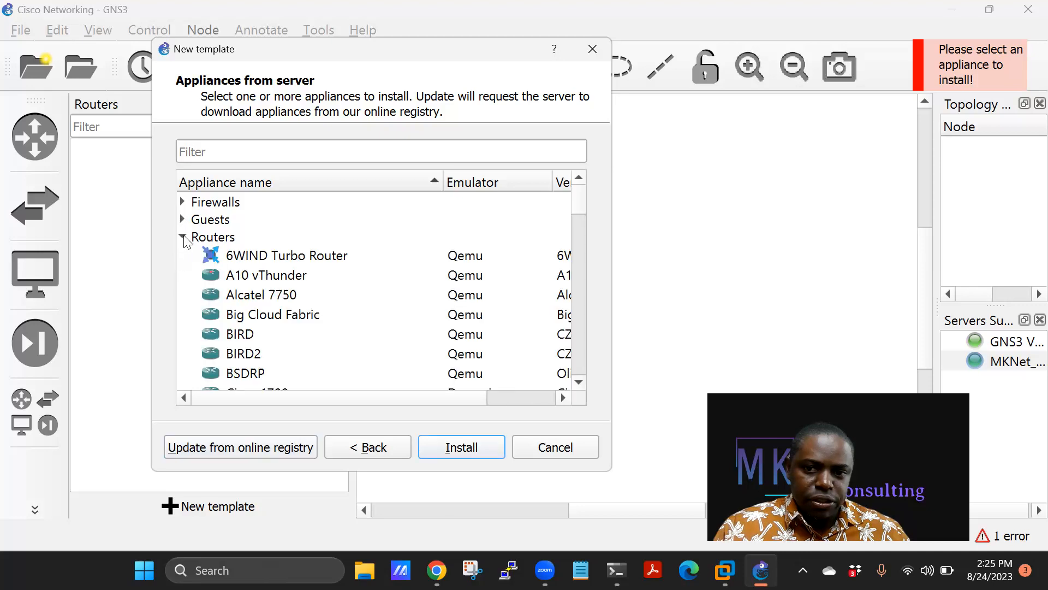
pyautogui.scroll(-3, 278, 303)
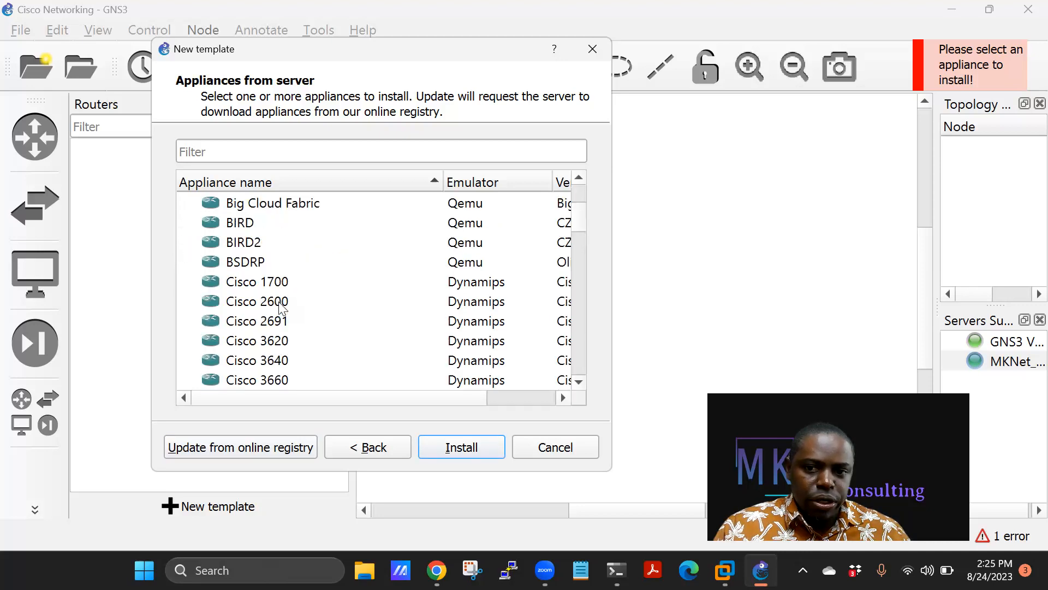
pyautogui.scroll(3, 257, 298)
pyautogui.click(183, 237)
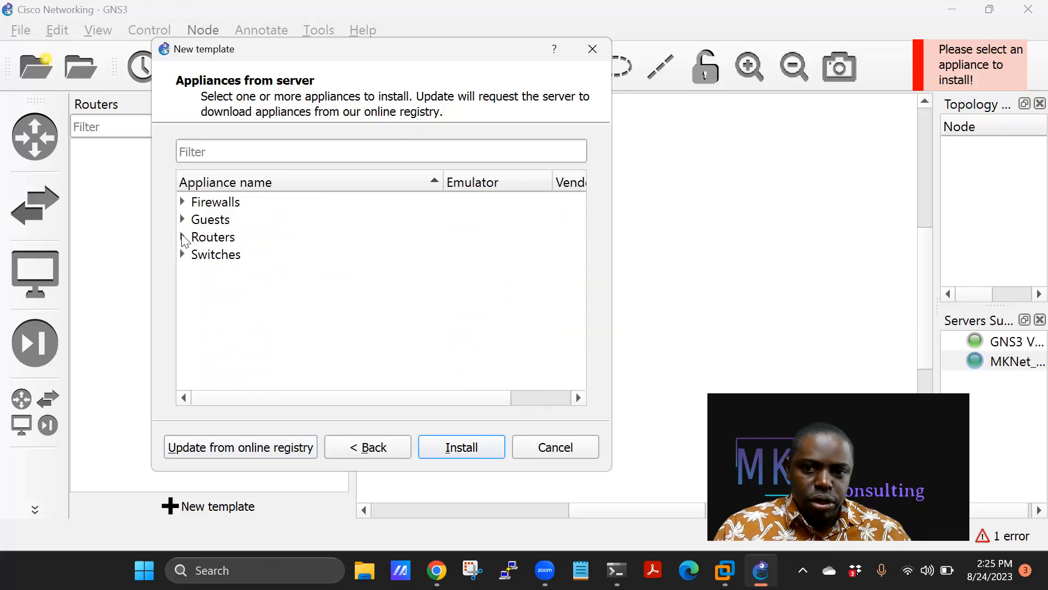
# Look through the firewall appliances available from the server and collapse their category again
pyautogui.click(183, 202)
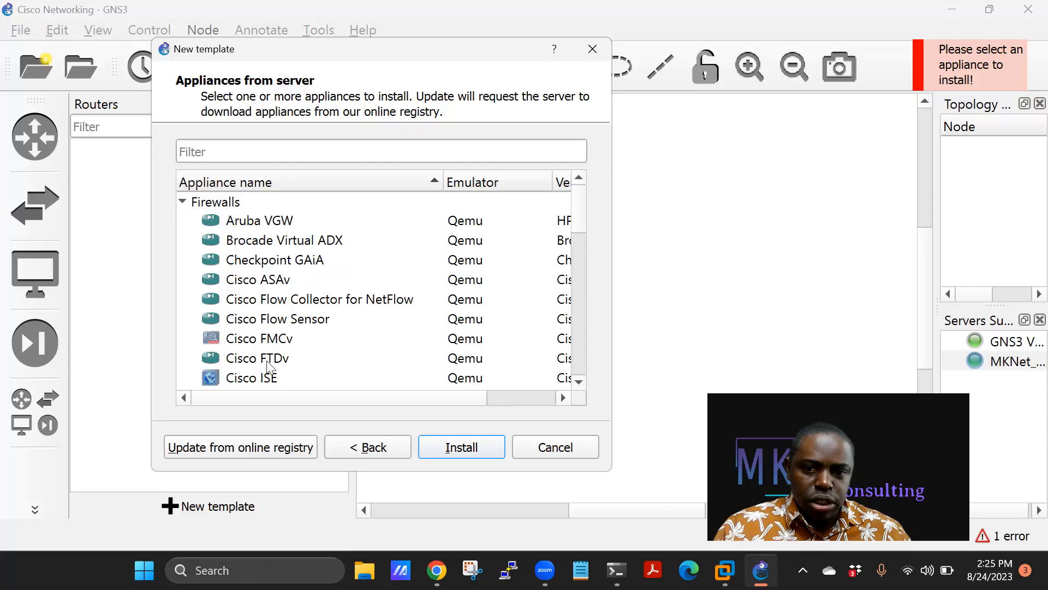
pyautogui.scroll(-6, 269, 369)
pyautogui.scroll(-1, 270, 369)
pyautogui.scroll(8, 252, 333)
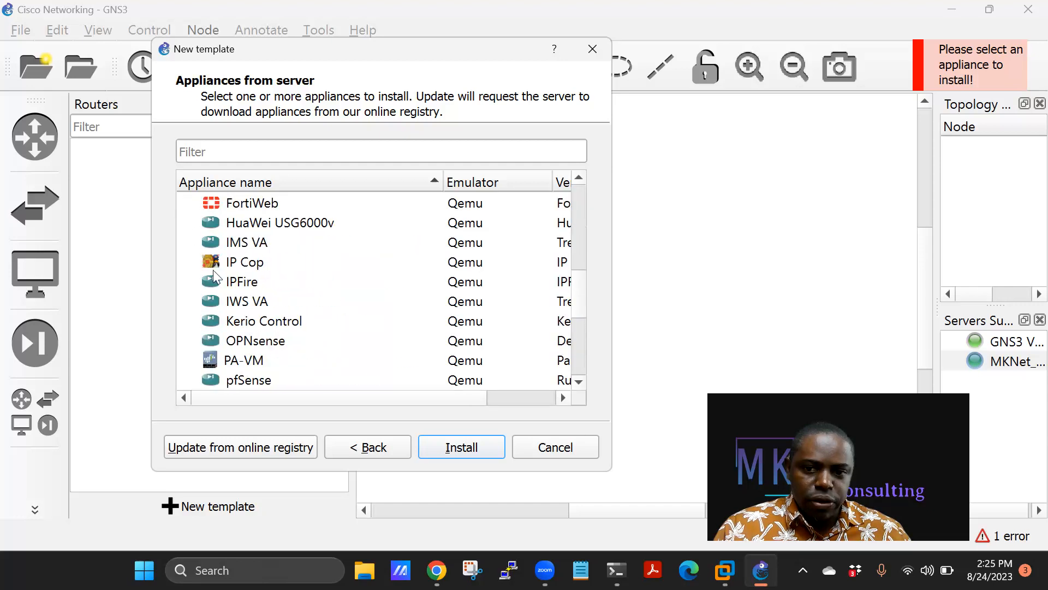
pyautogui.click(183, 201)
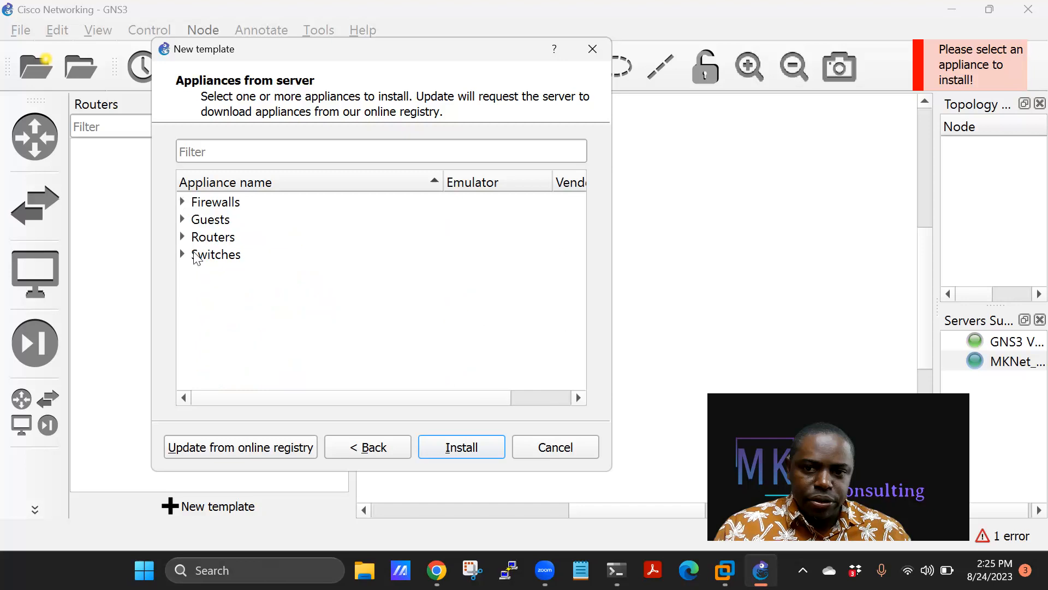
# Look through the switch appliances available from the server and collapse their category again
pyautogui.click(185, 255)
pyautogui.scroll(-5, 247, 328)
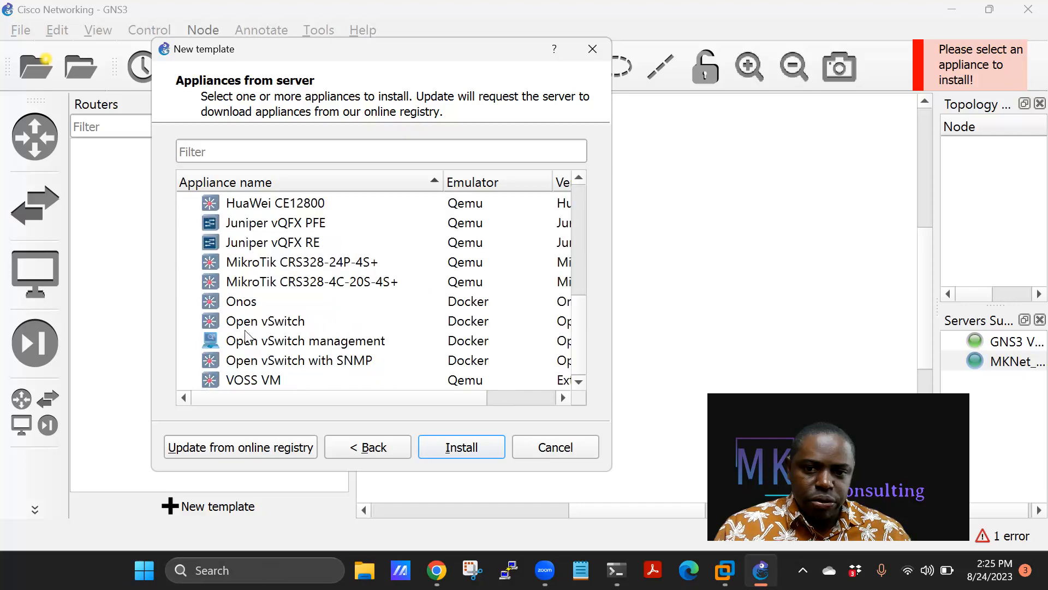
pyautogui.scroll(2, 260, 350)
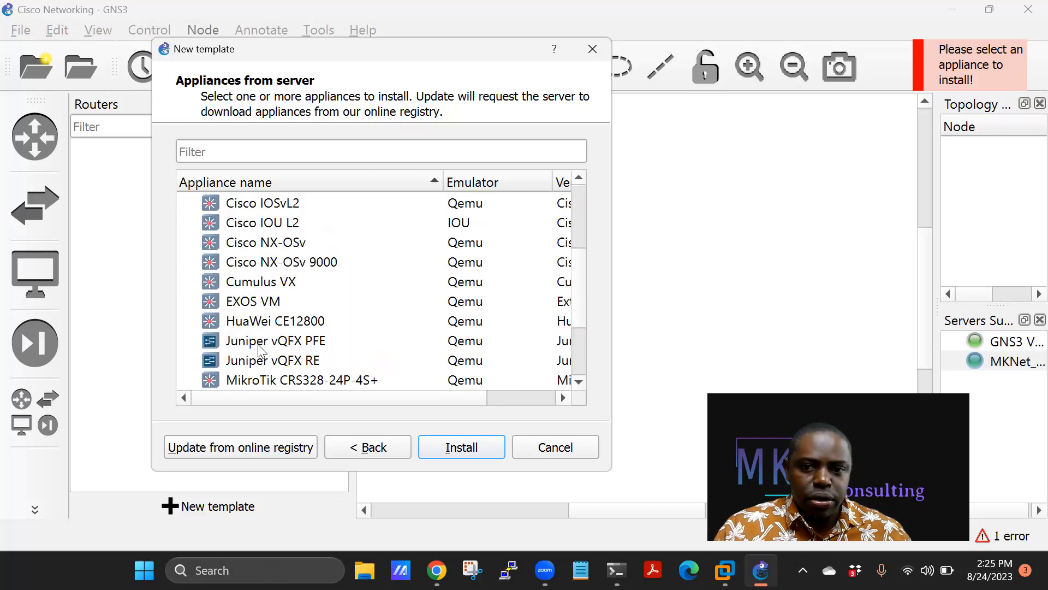
pyautogui.scroll(3, 260, 350)
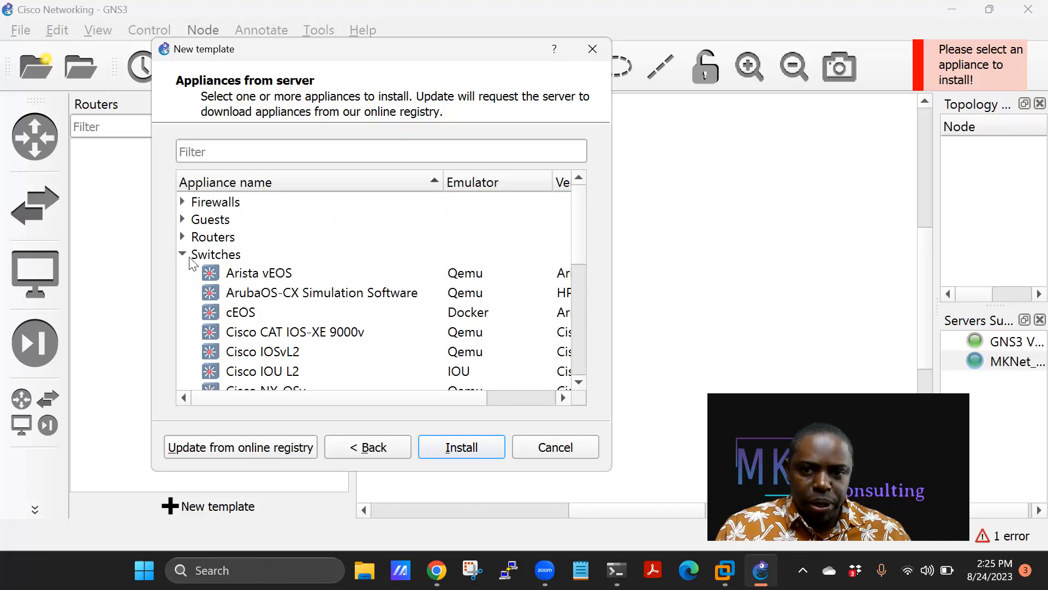
pyautogui.click(183, 255)
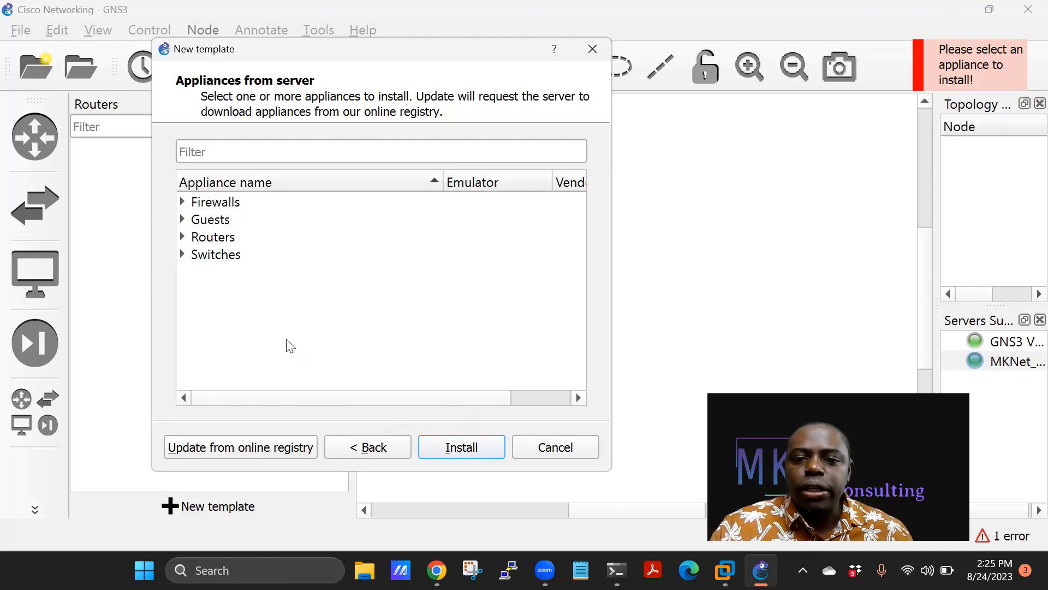
# Start installing the Cisco CSR1000v appliance from the server's Routers category
pyautogui.click(185, 236)
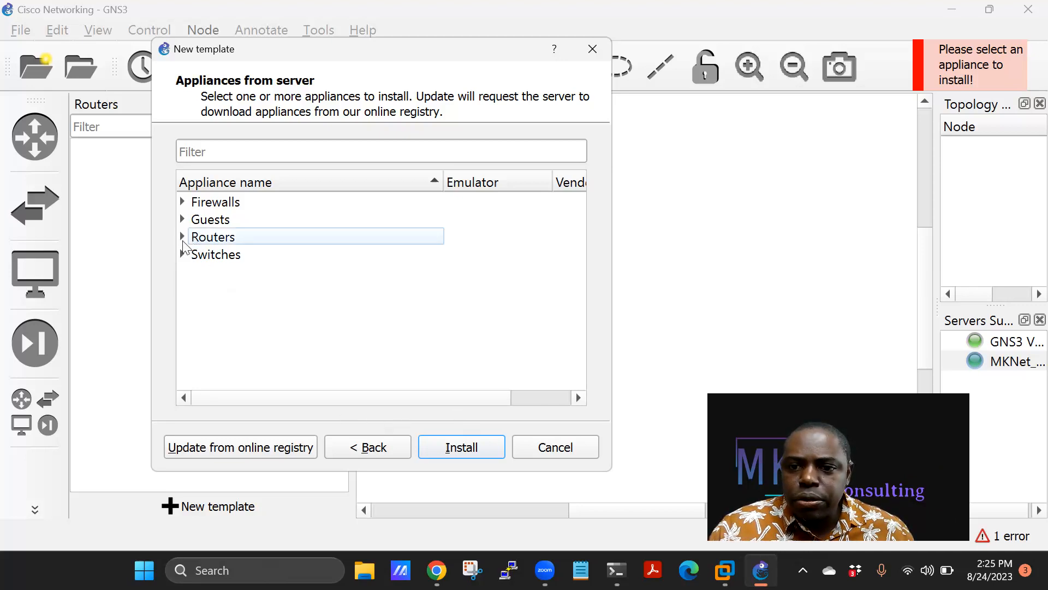
pyautogui.click(183, 236)
pyautogui.scroll(-3, 265, 284)
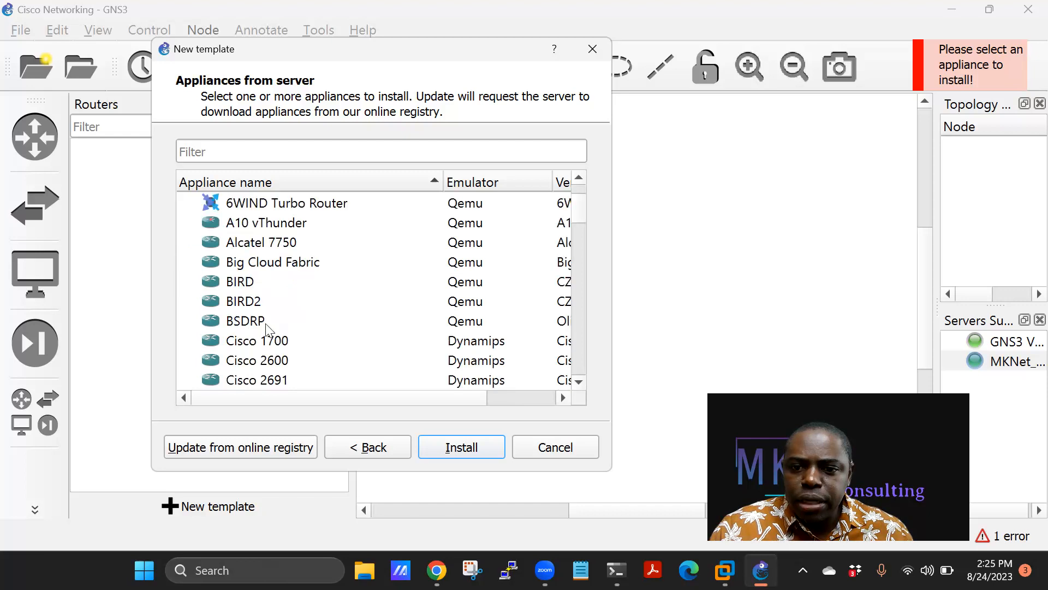
pyautogui.scroll(-3, 287, 332)
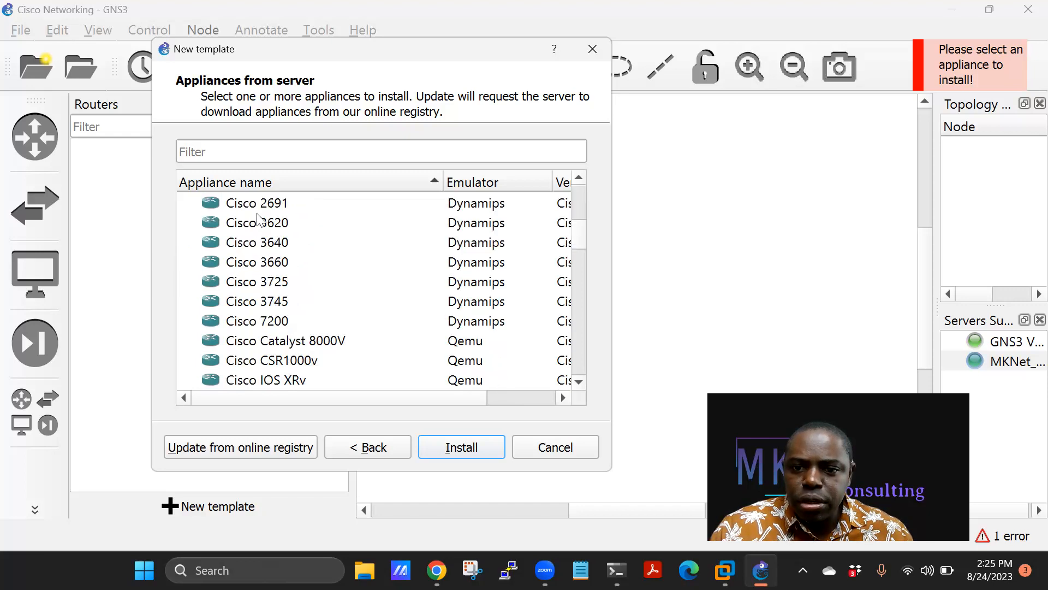
pyautogui.scroll(-3, 275, 322)
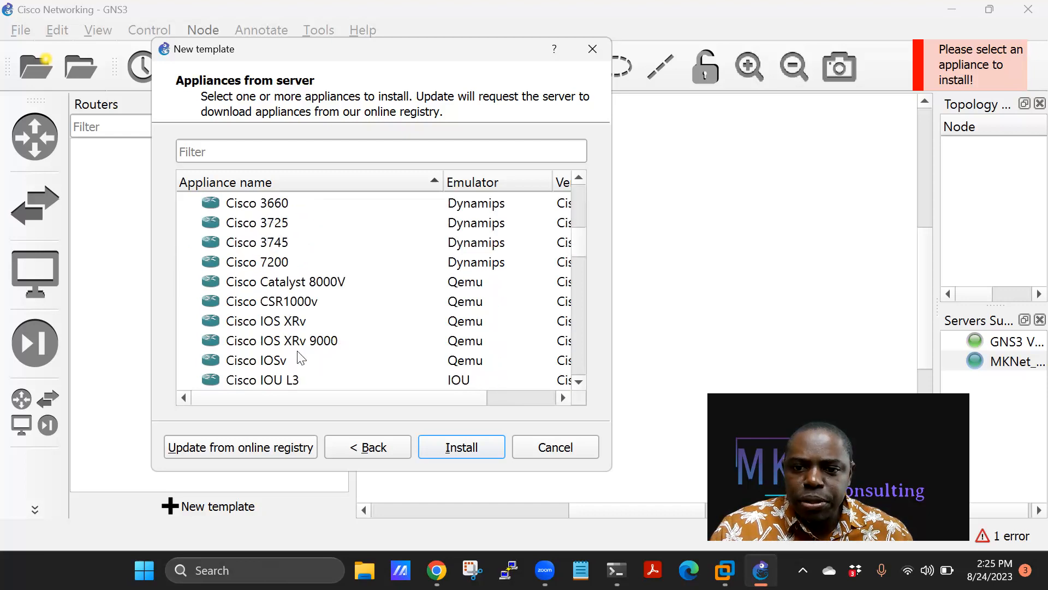
pyautogui.click(295, 305)
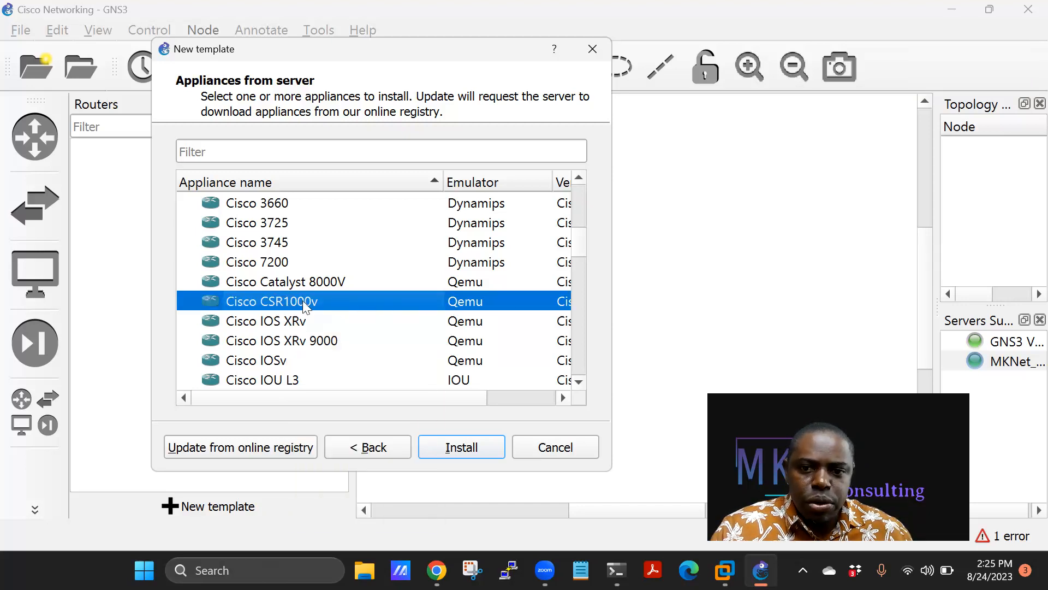
pyautogui.click(448, 444)
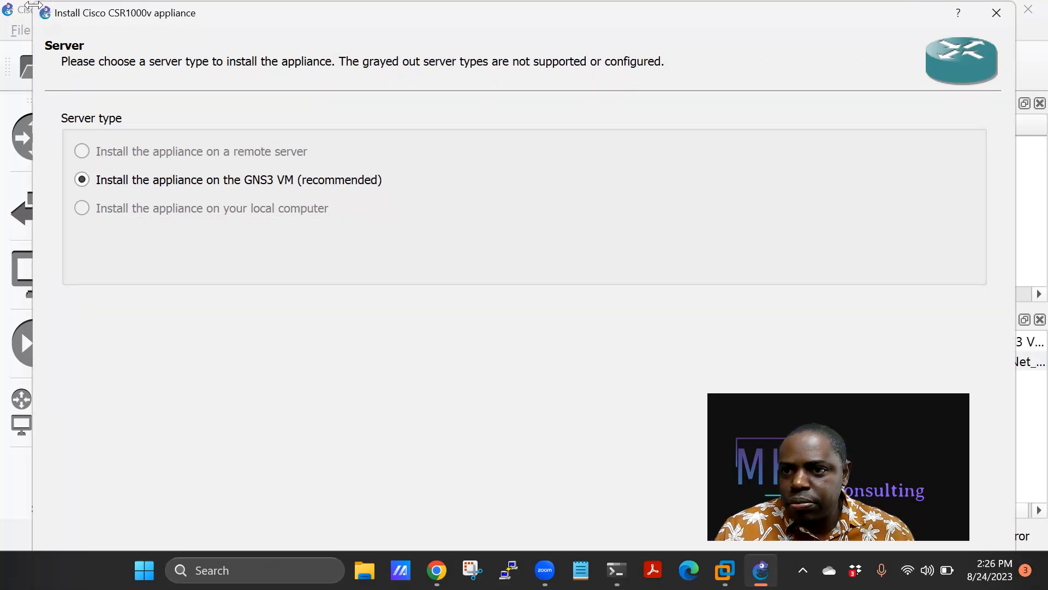
# Fit the appliance installer window on screen and accept the GNS3 VM server and the /bin/qemu-system-x86_64 (v4.2.1) binary
pyautogui.moveTo(34, 6); pyautogui.dragTo(199, 153)
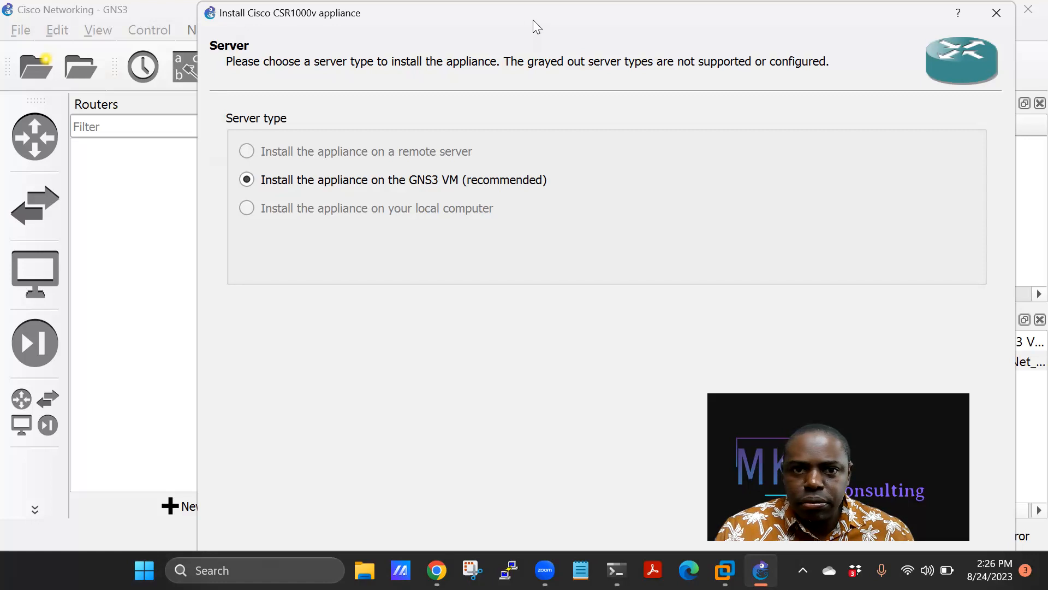
pyautogui.moveTo(521, 23); pyautogui.dragTo(380, 131)
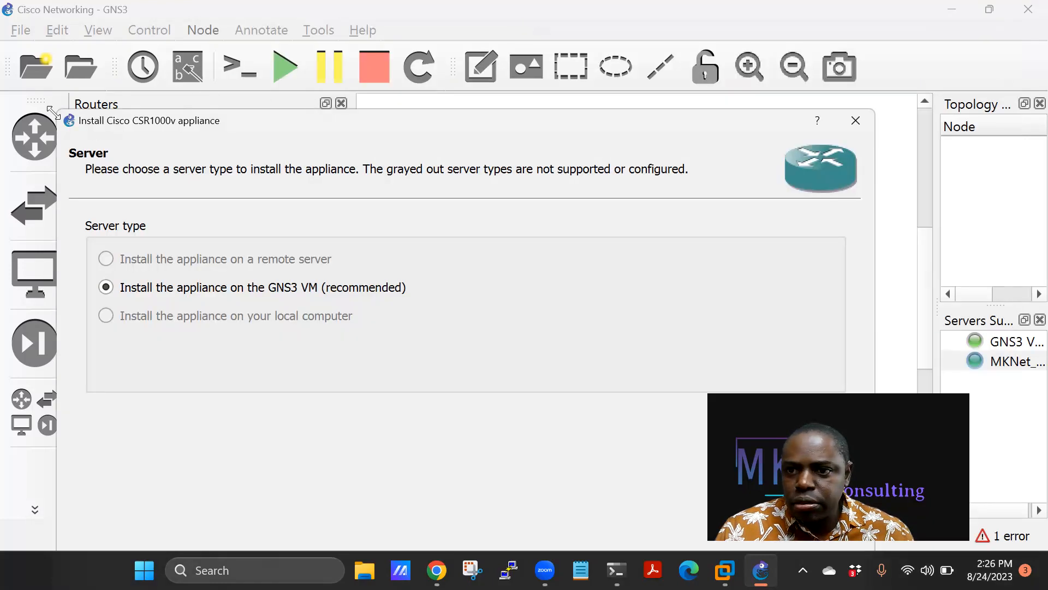
pyautogui.moveTo(52, 112); pyautogui.dragTo(174, 26)
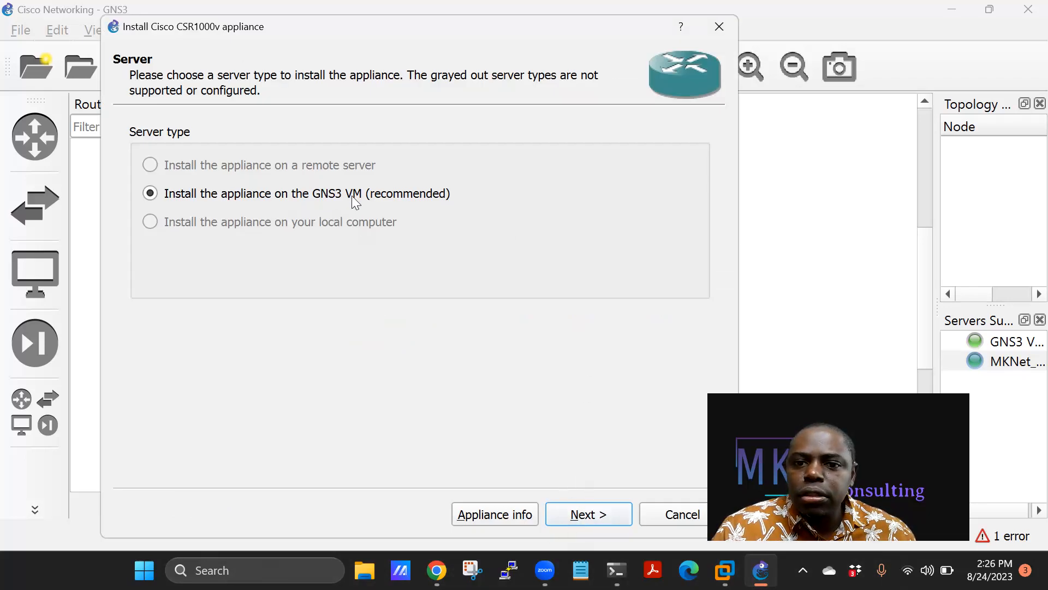
pyautogui.click(593, 514)
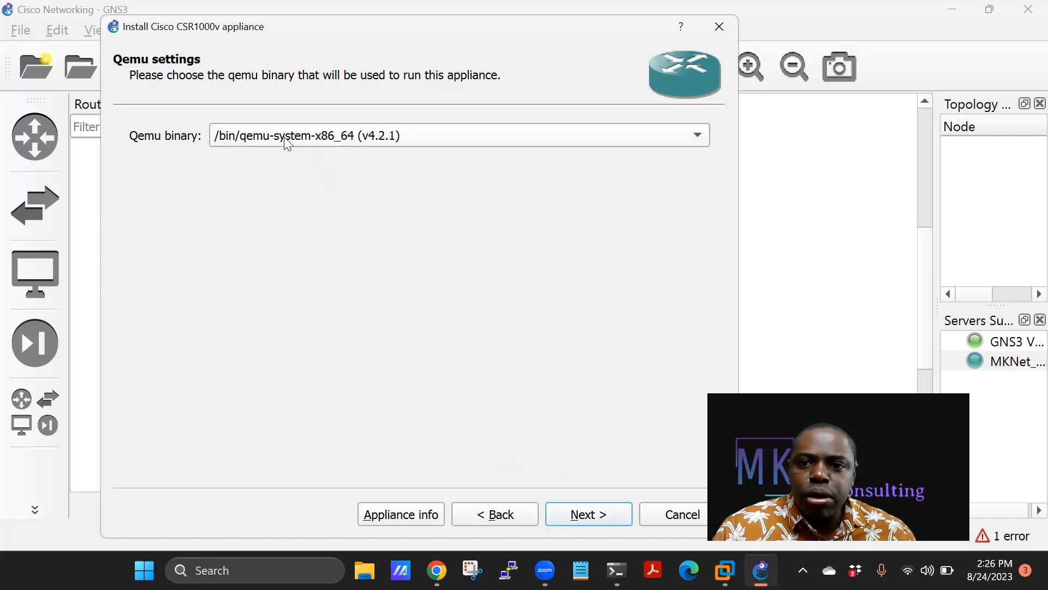
pyautogui.click(594, 518)
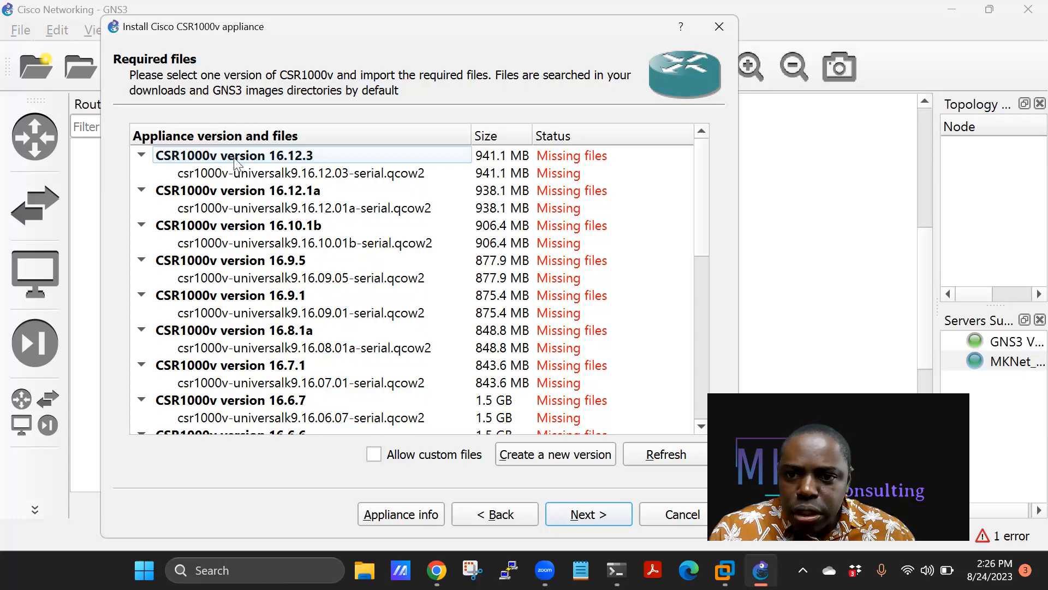
# Switch to File Explorer, examine the image files in Documents > Networking Stuff > SOFTWARE > GNS3 Images, and return to GNS3
pyautogui.click(363, 565)
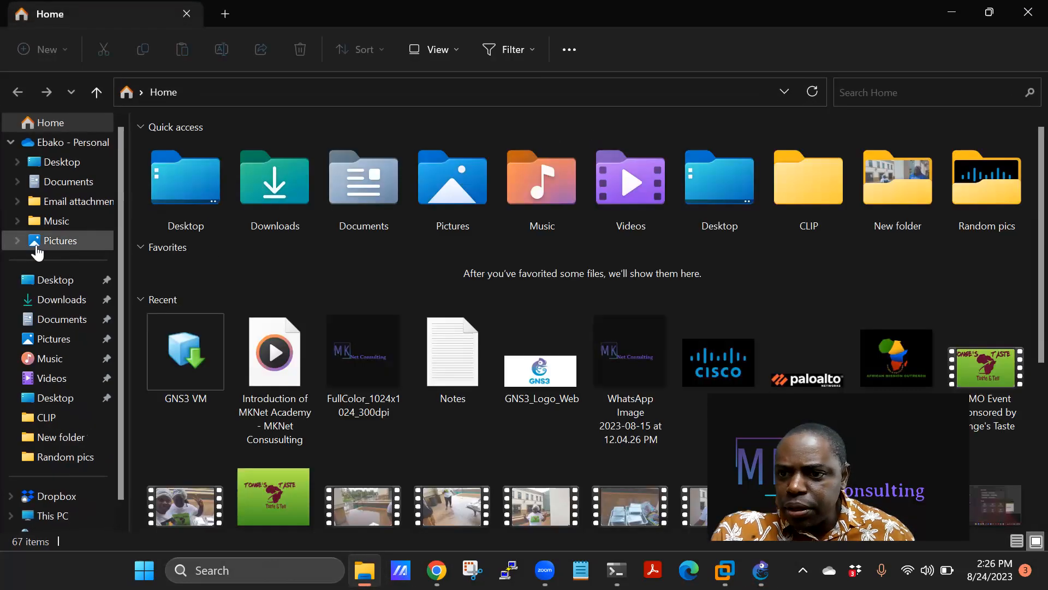
pyautogui.scroll(-10, 229, 364)
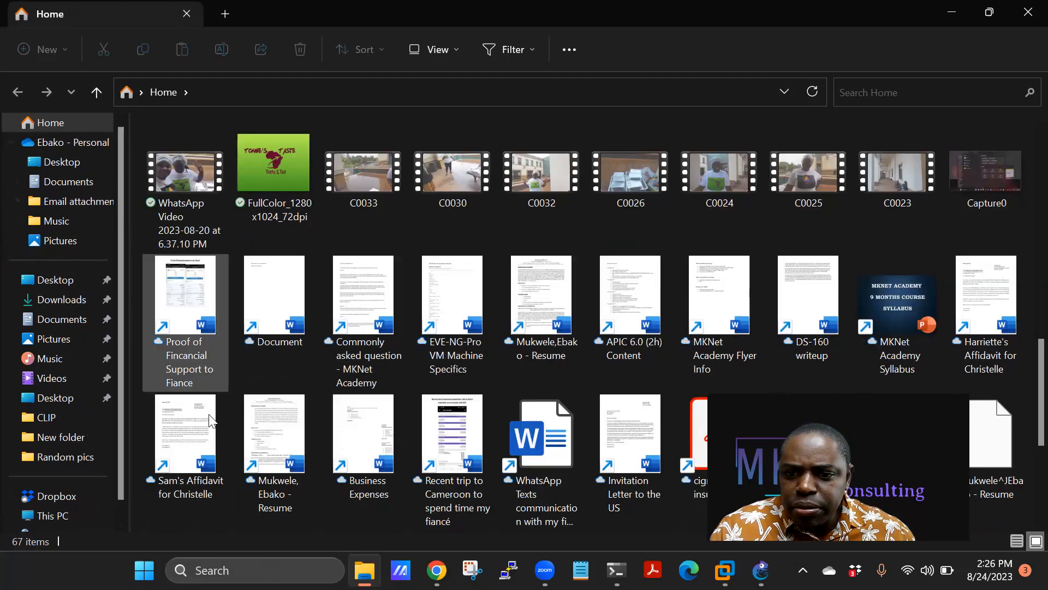
pyautogui.click(59, 319)
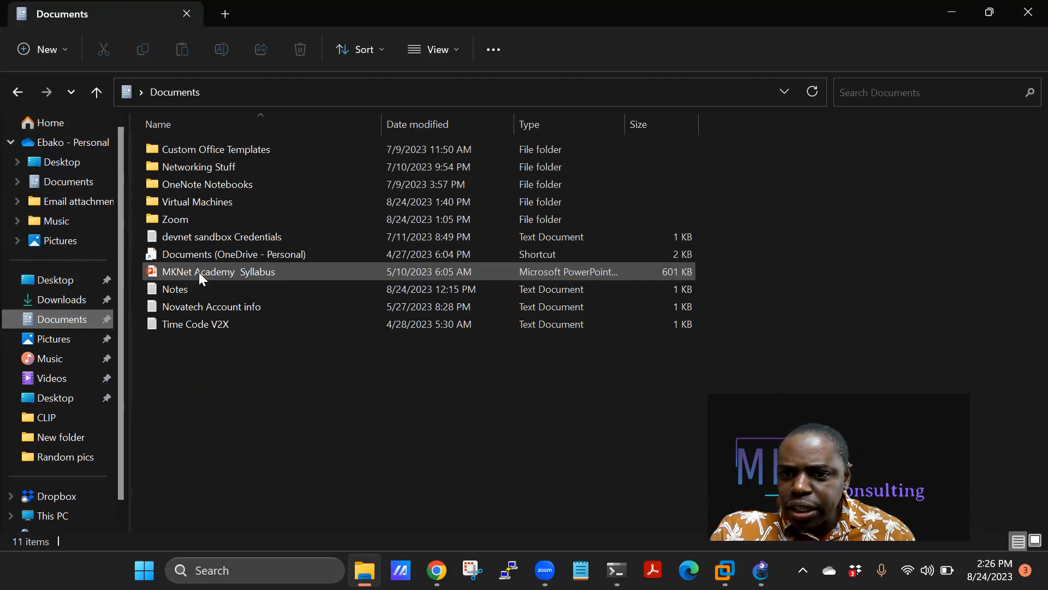
pyautogui.click(200, 166)
pyautogui.doubleClick(178, 174)
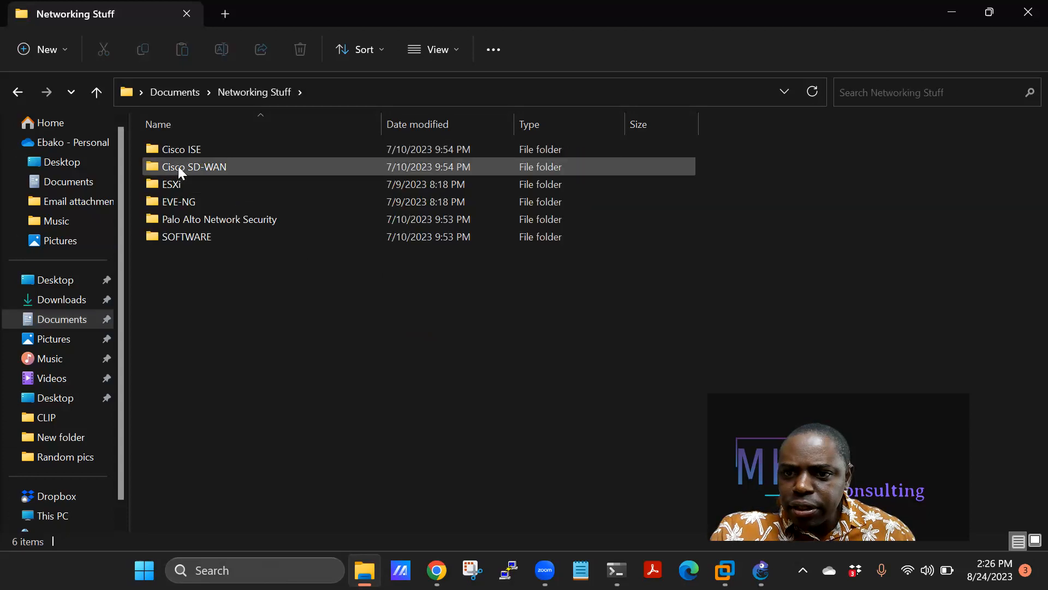
pyautogui.click(188, 235)
pyautogui.doubleClick(188, 235)
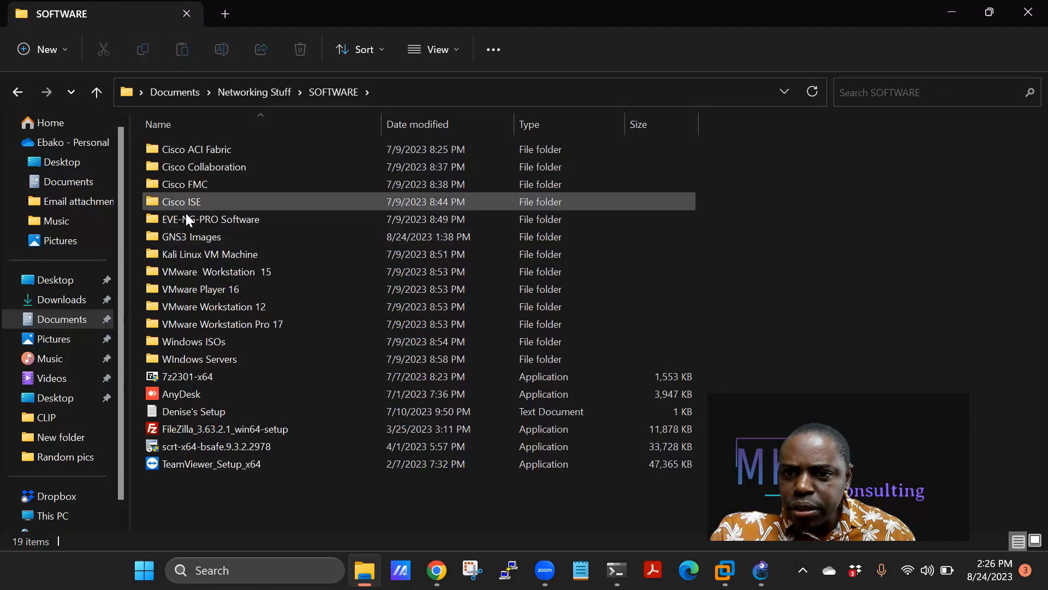
pyautogui.doubleClick(186, 236)
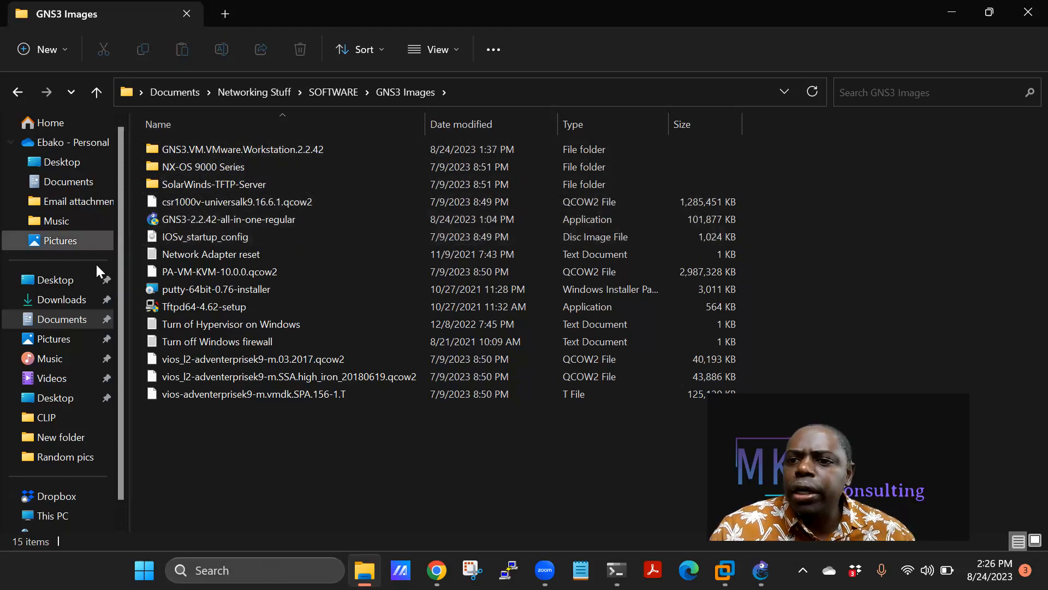
pyautogui.rightClick(401, 92)
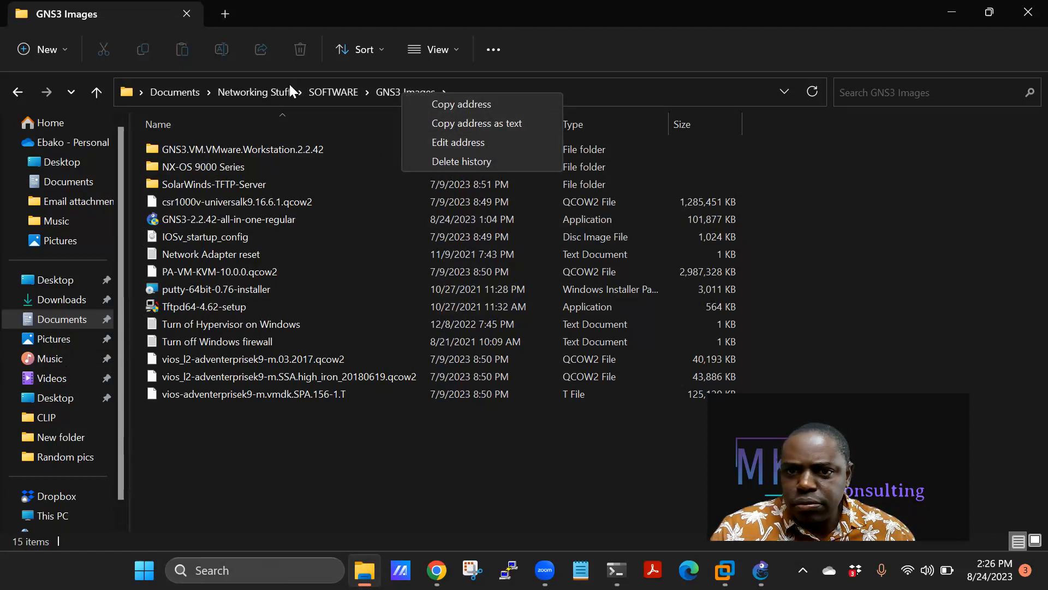
pyautogui.click(211, 469)
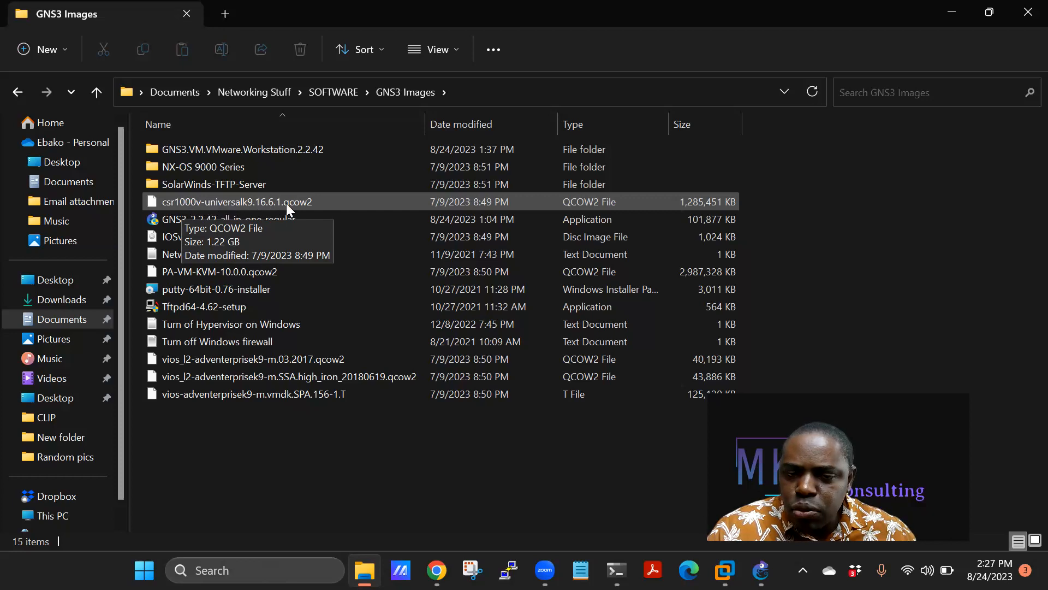
pyautogui.click(951, 12)
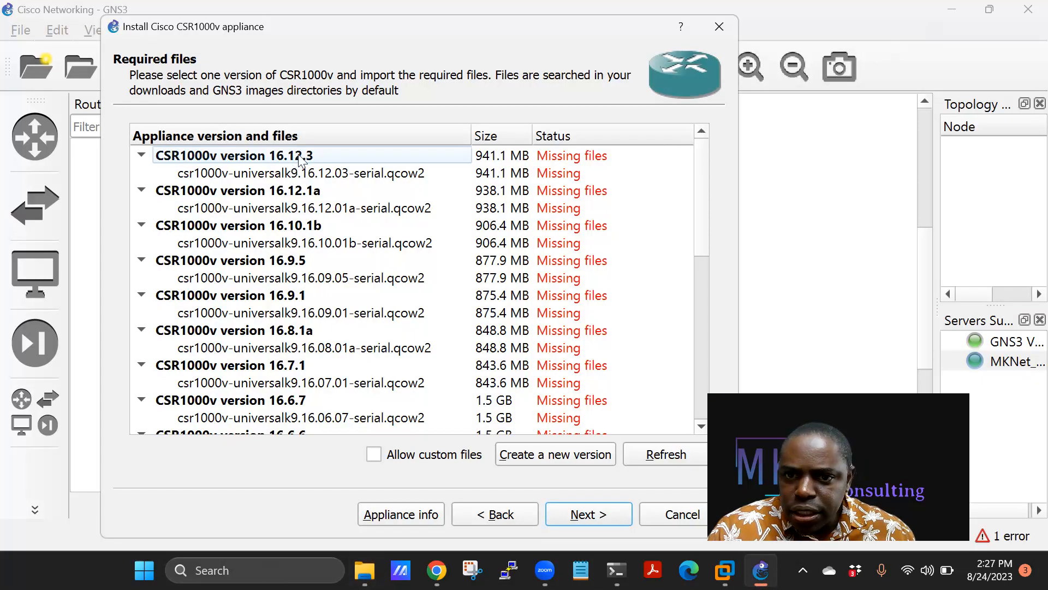
# Select the required file csr1000v-universalk9.16.06.01-serial.qcow2 under CSR1000v version 16.6.1
pyautogui.click(295, 399)
pyautogui.scroll(-2, 295, 404)
pyautogui.scroll(-1, 295, 405)
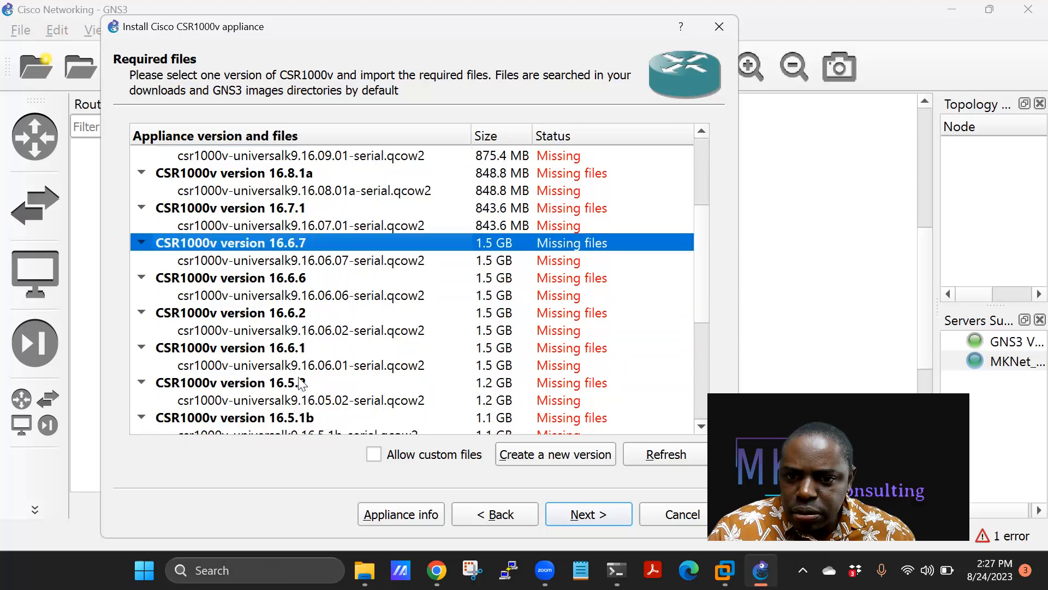
pyautogui.click(294, 347)
pyautogui.click(290, 366)
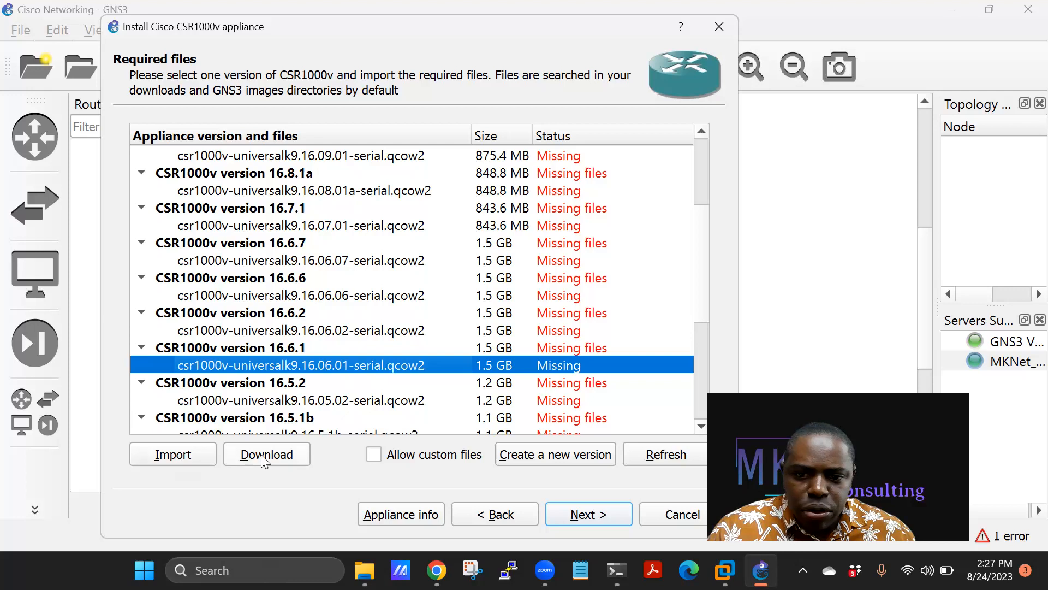
# Import csr1000v-universalk9.16.6.1.qcow2 from Documents > Networking Stuff > SOFTWARE > GNS3 Images for the selected entry, accepting the mismatched MD5 sum
pyautogui.click(174, 455)
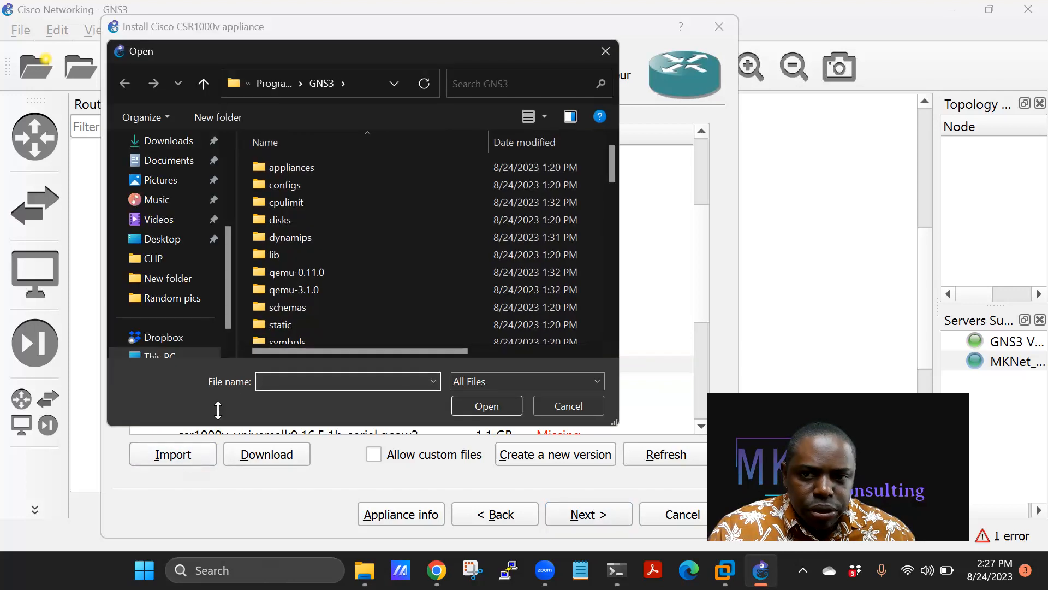
pyautogui.click(161, 160)
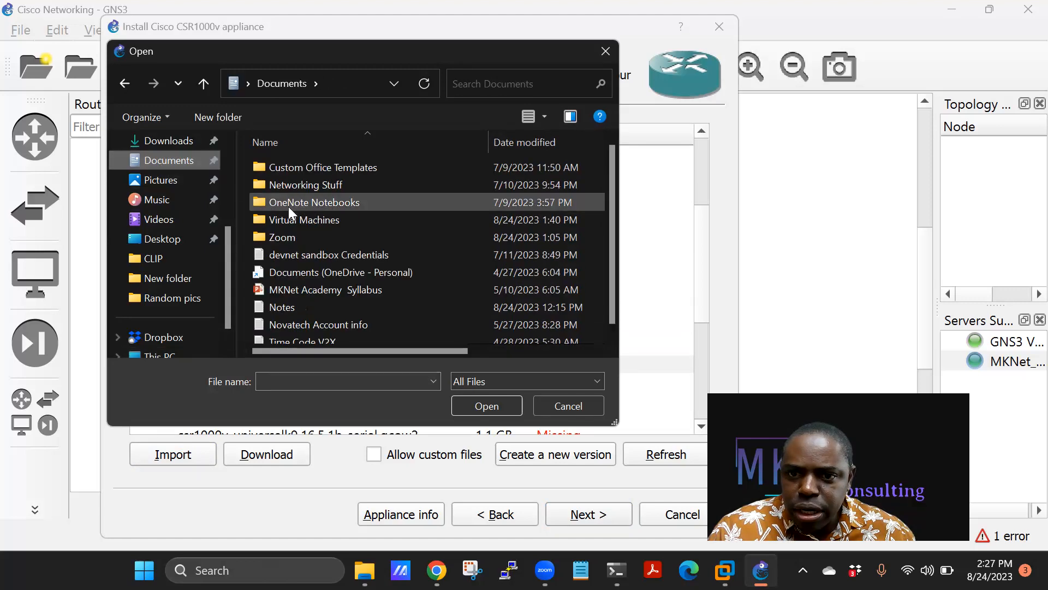
pyautogui.doubleClick(320, 184)
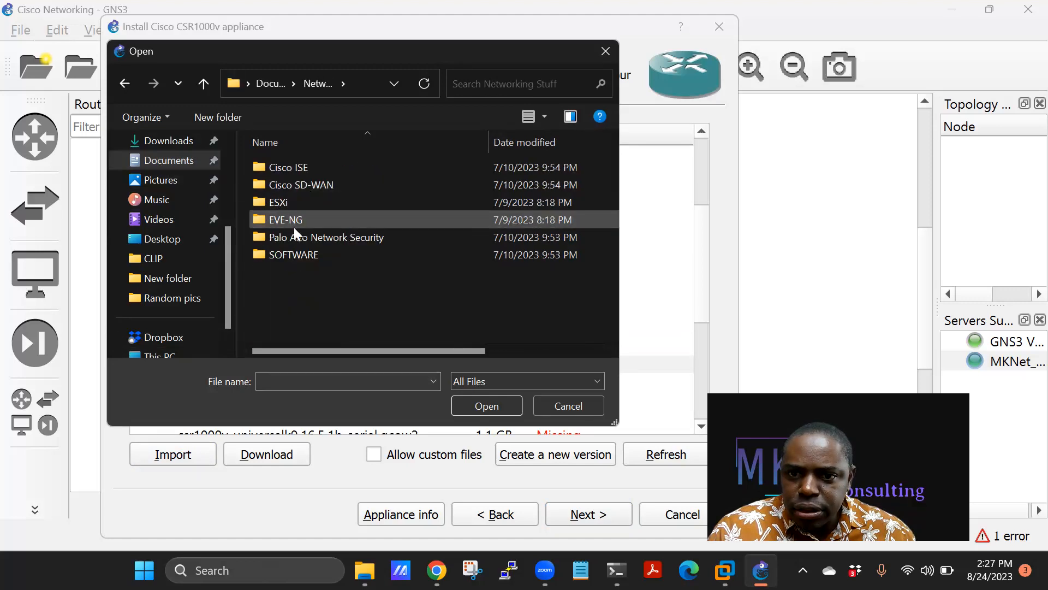
pyautogui.doubleClick(284, 255)
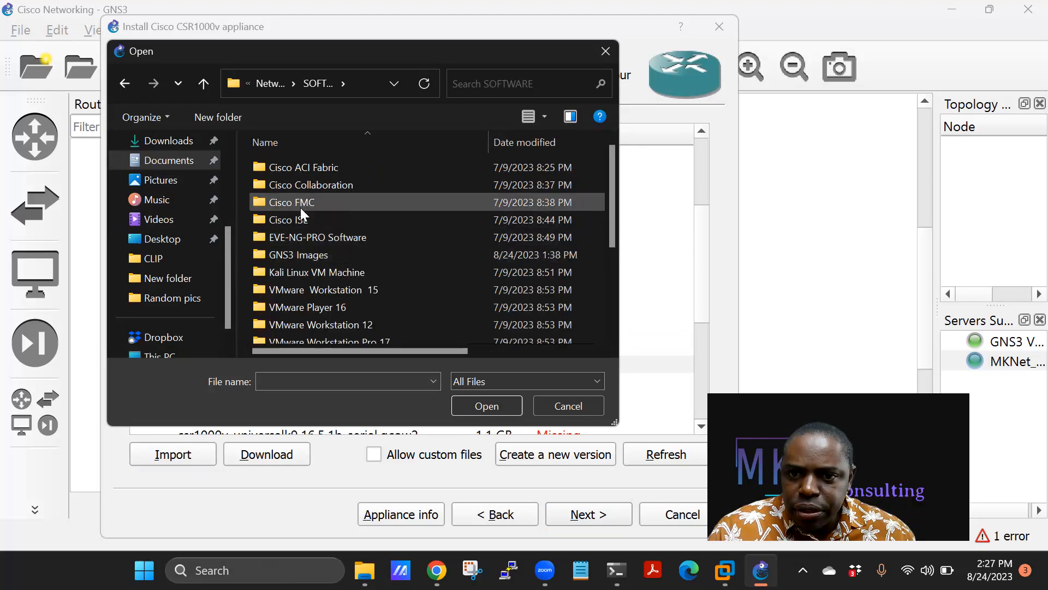
pyautogui.doubleClick(294, 255)
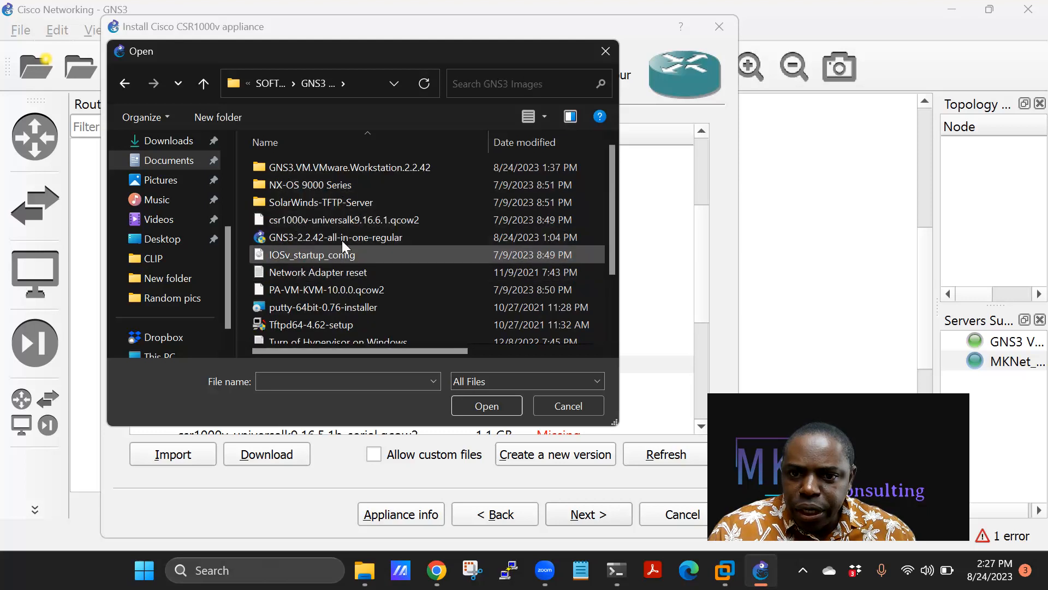
pyautogui.click(356, 215)
pyautogui.click(479, 407)
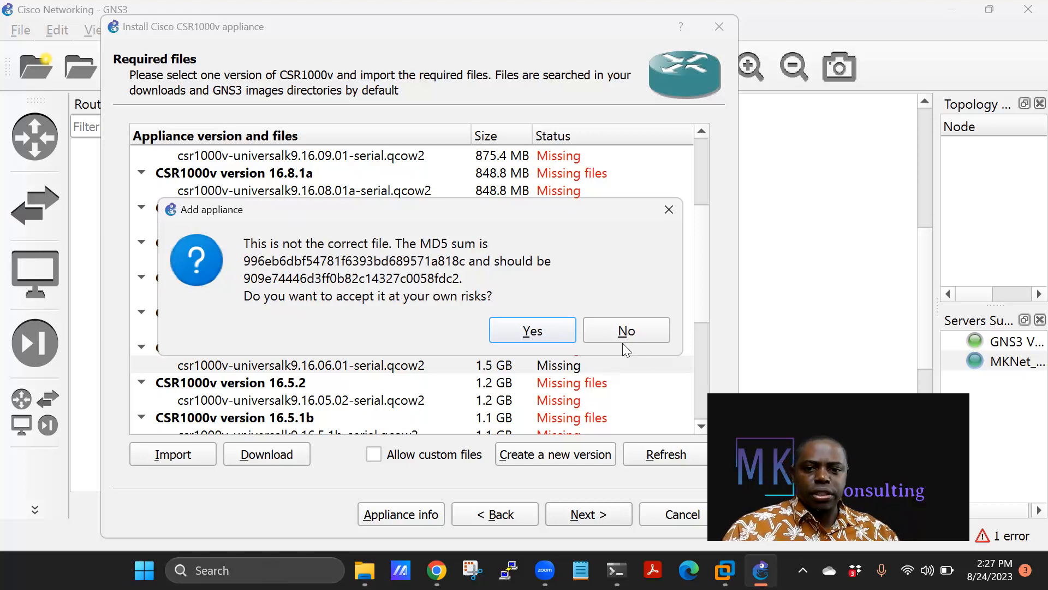
pyautogui.click(538, 334)
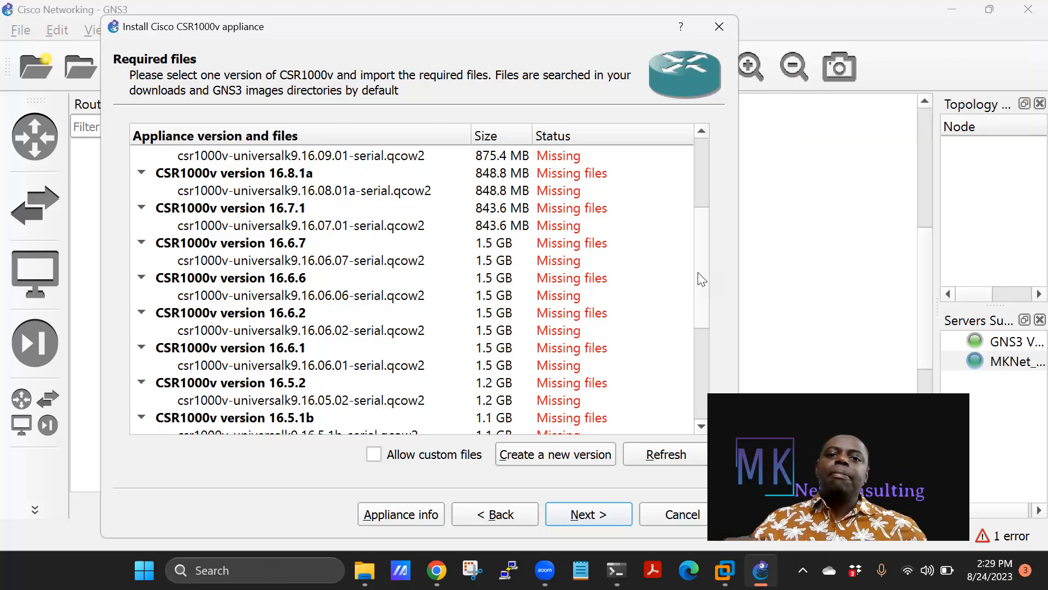
# Expand CSR1000v version 16.6.1-VIRL in the appliance version list and select its csr1000v-universalk9.16.6.1.qcow2 file
pyautogui.scroll(3, 415, 328)
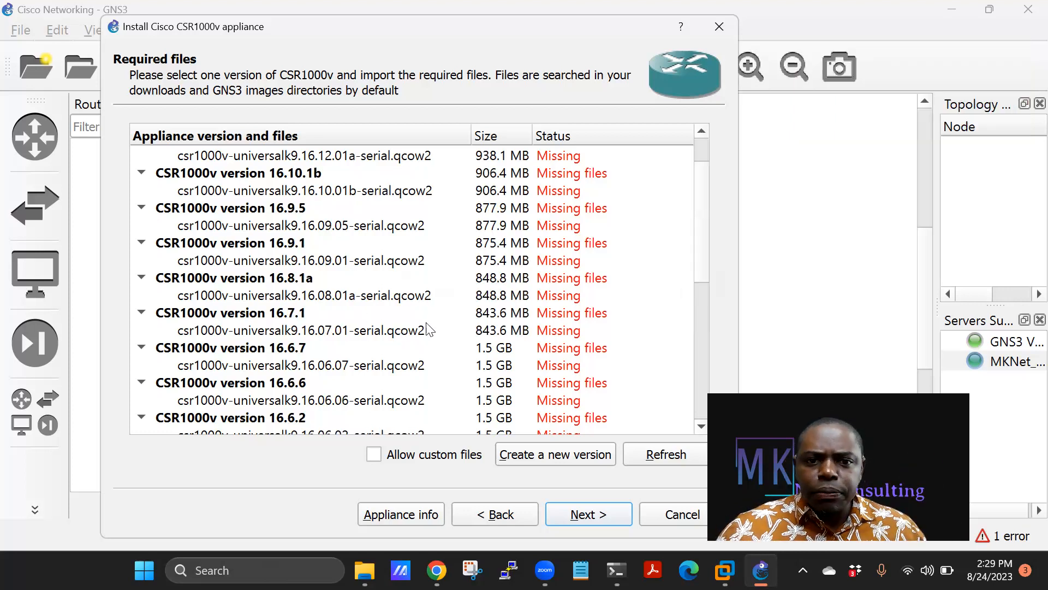
pyautogui.scroll(-4, 431, 326)
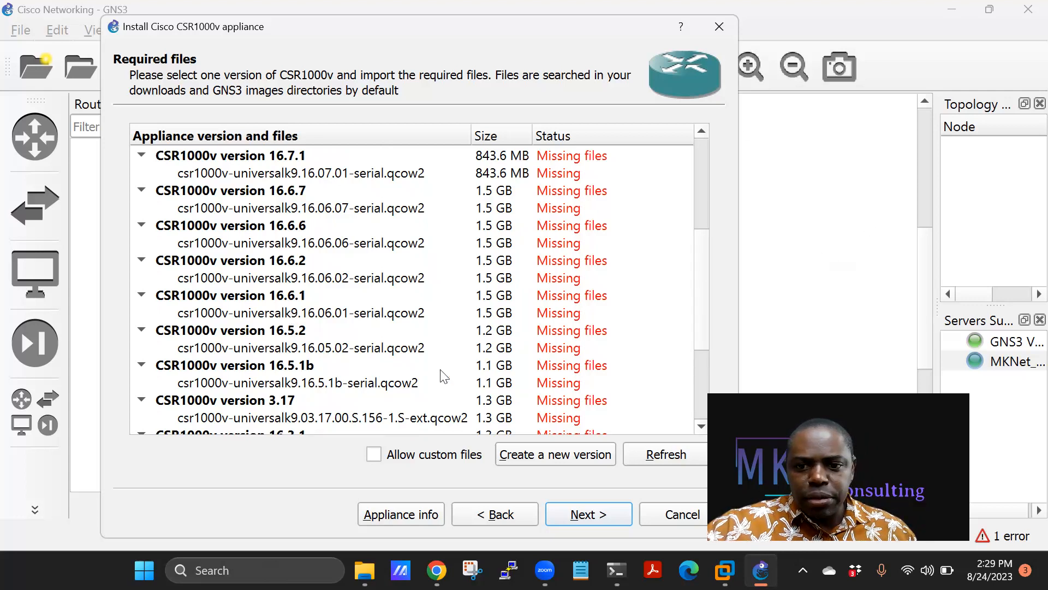
pyautogui.scroll(-2, 350, 388)
pyautogui.scroll(-1, 346, 389)
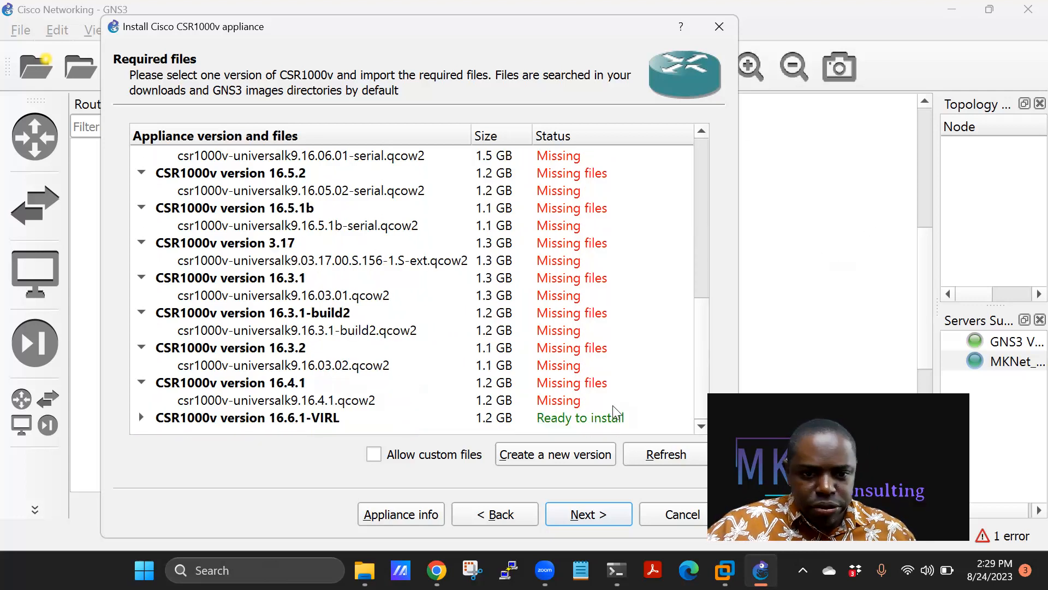
pyautogui.click(141, 417)
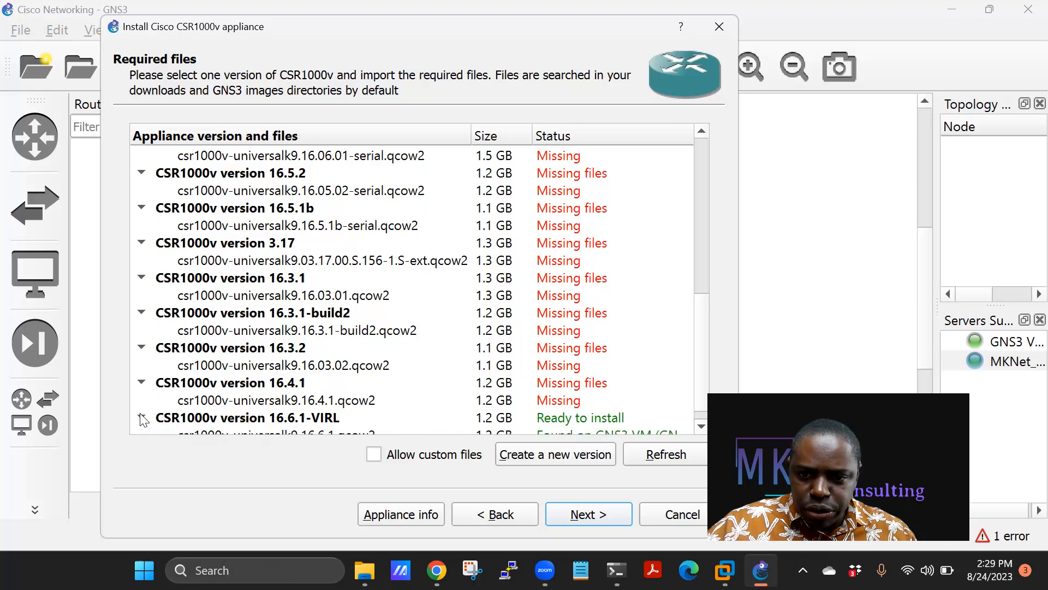
pyautogui.click(294, 418)
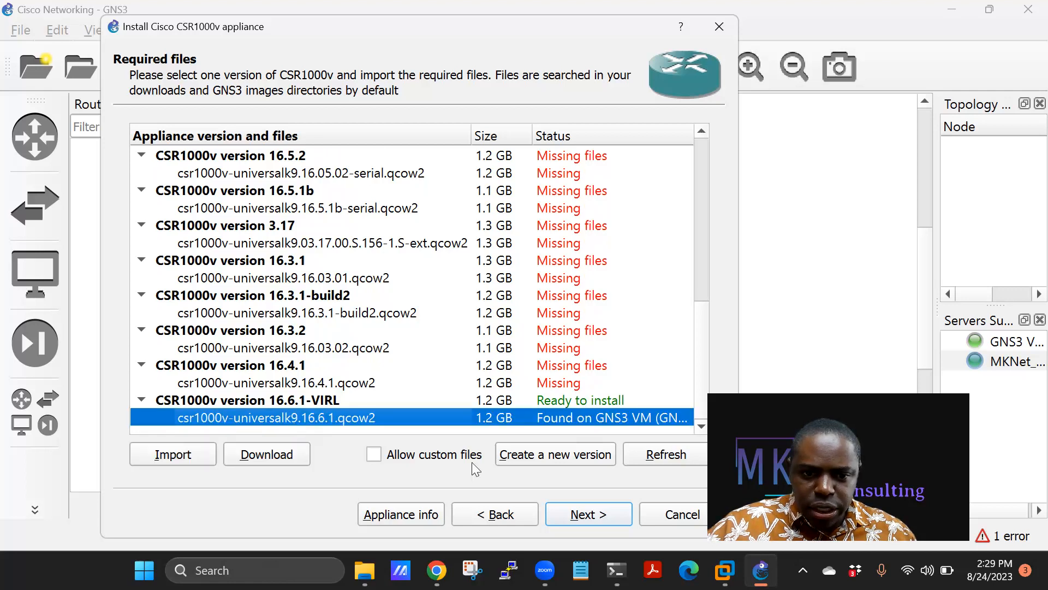
# Install Cisco CSR1000v version 16.6.1-VIRL and finish the appliance installer, accepting the creation of its router template
pyautogui.click(583, 518)
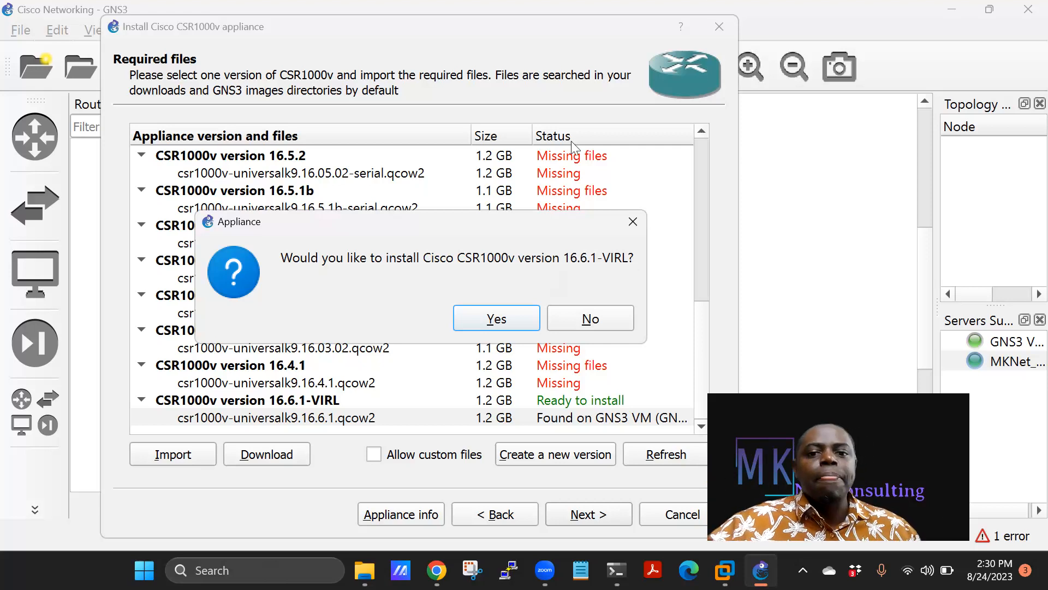
pyautogui.click(494, 321)
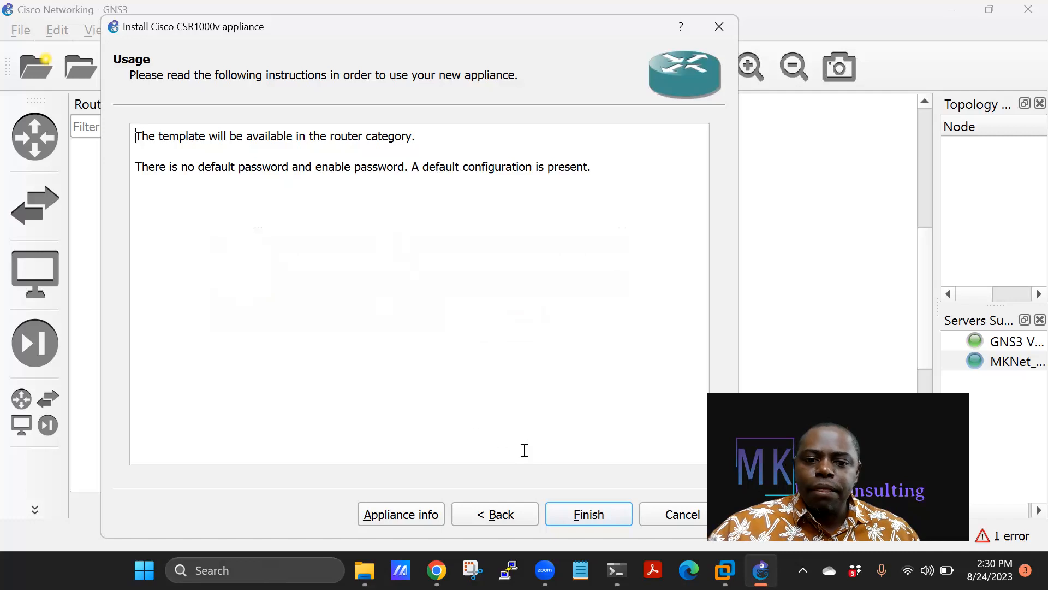
pyautogui.click(602, 515)
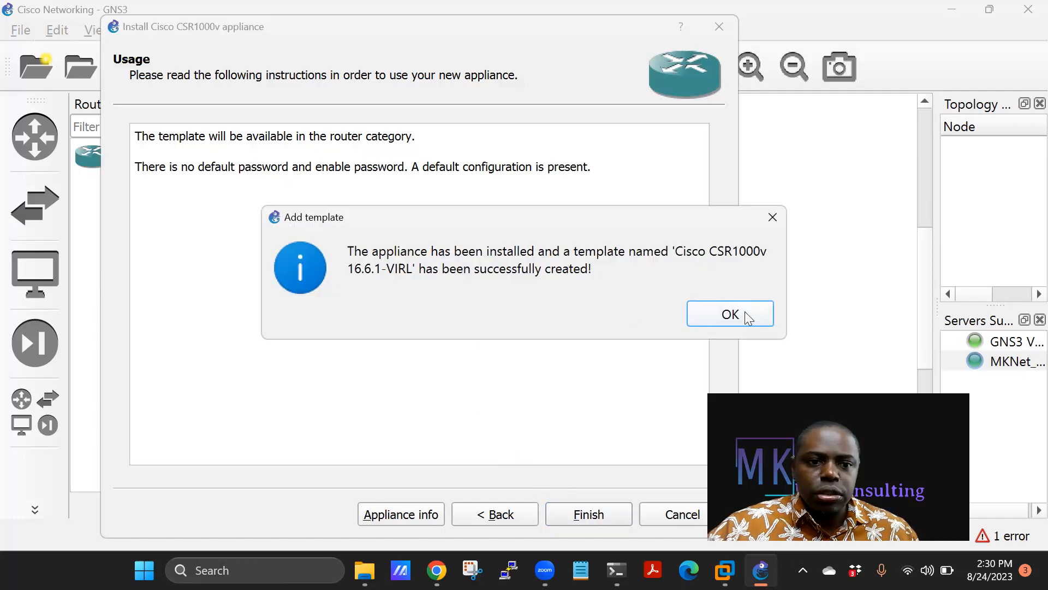
pyautogui.click(744, 313)
# Open the template configuration of Cisco CSR1000v 16.6.1-VIRL, examine its general settings and dismiss the window
pyautogui.click(150, 157)
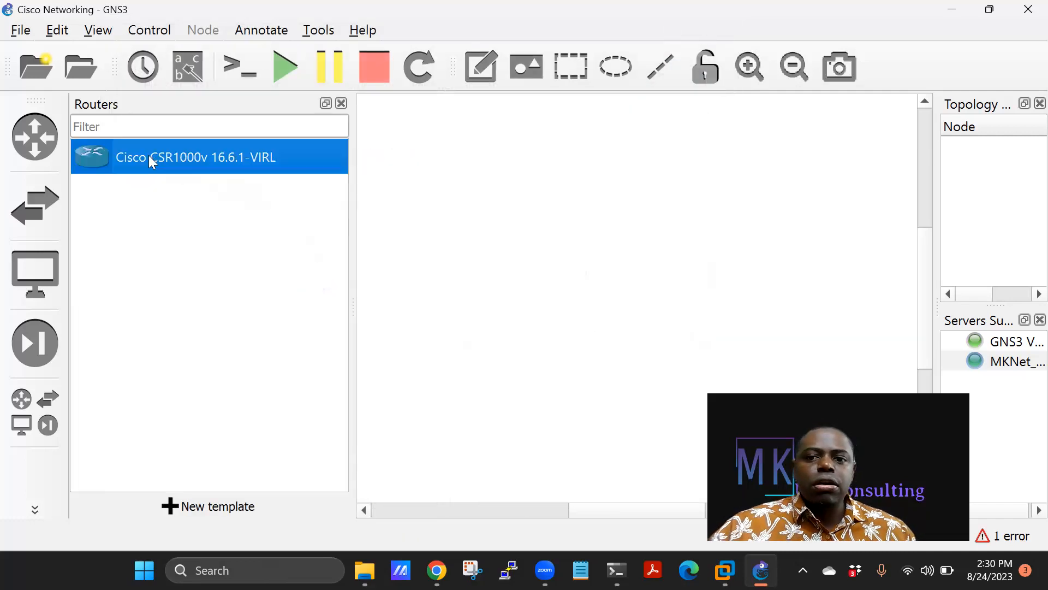
pyautogui.rightClick(150, 159)
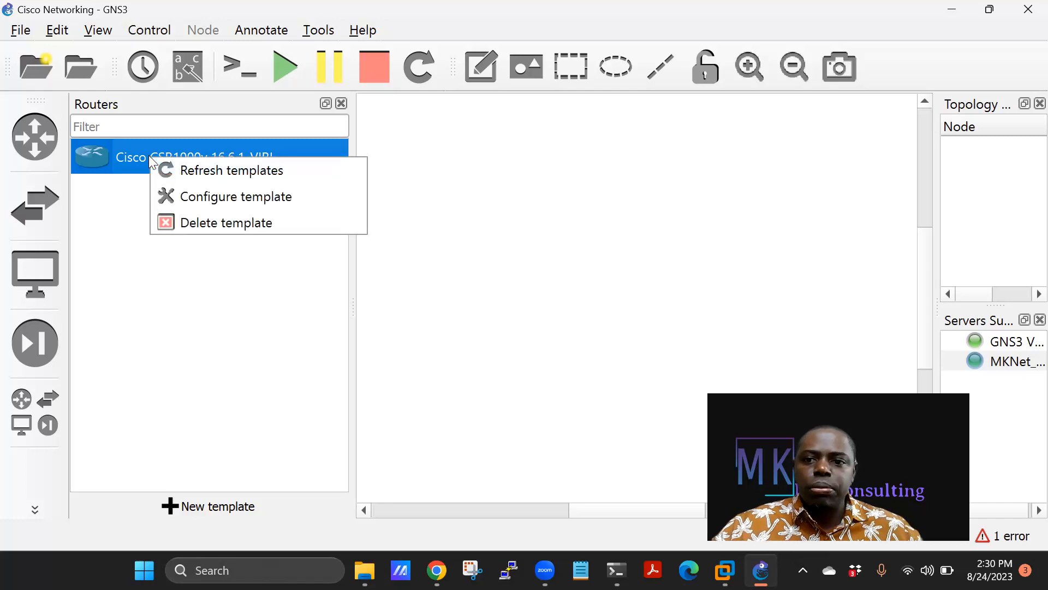
pyautogui.click(219, 199)
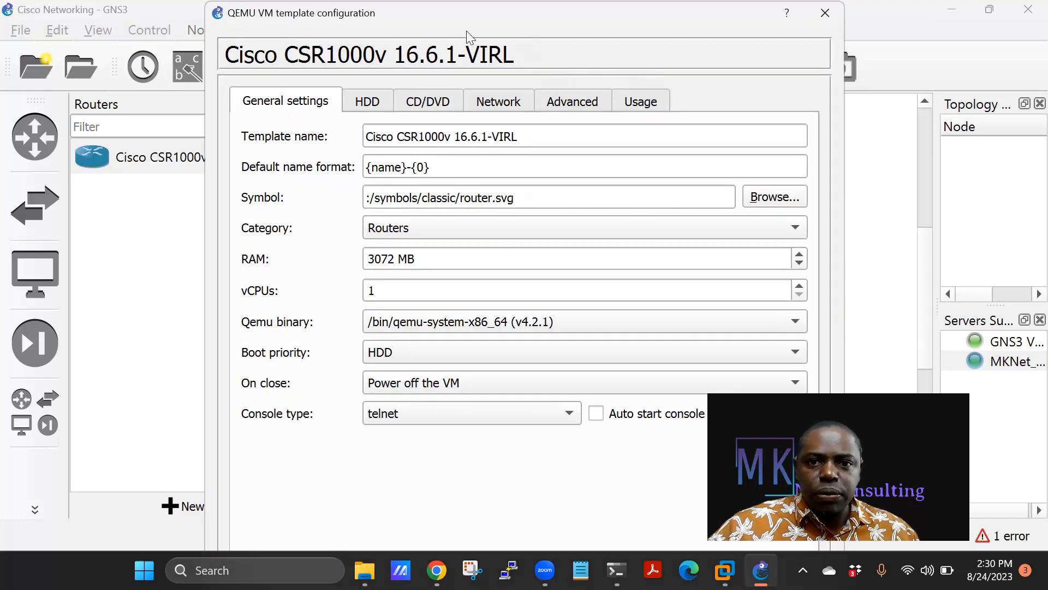
pyautogui.moveTo(236, 22); pyautogui.dragTo(223, 144)
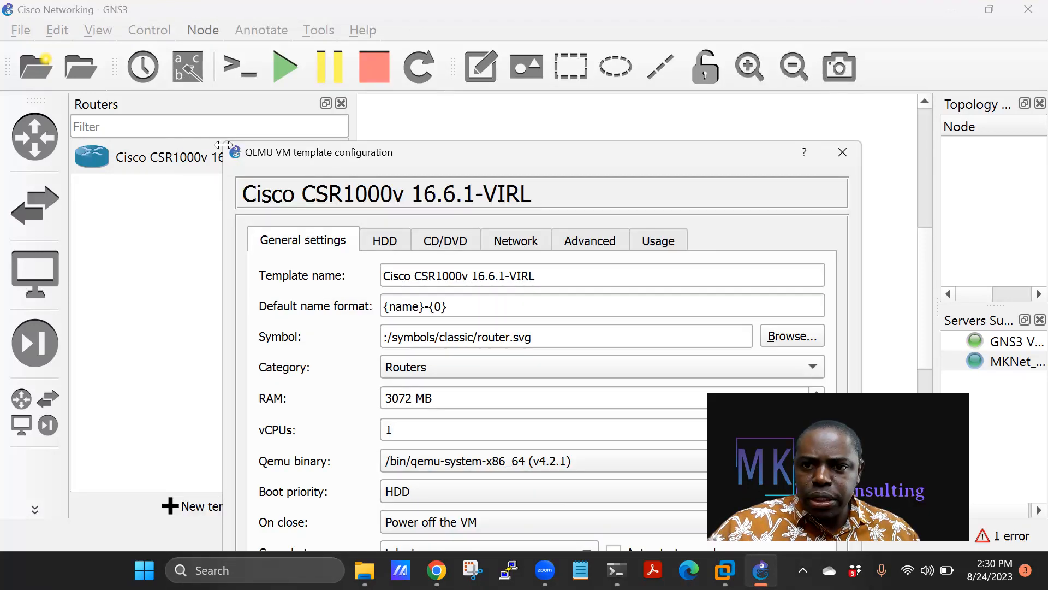
pyautogui.press('Escape')
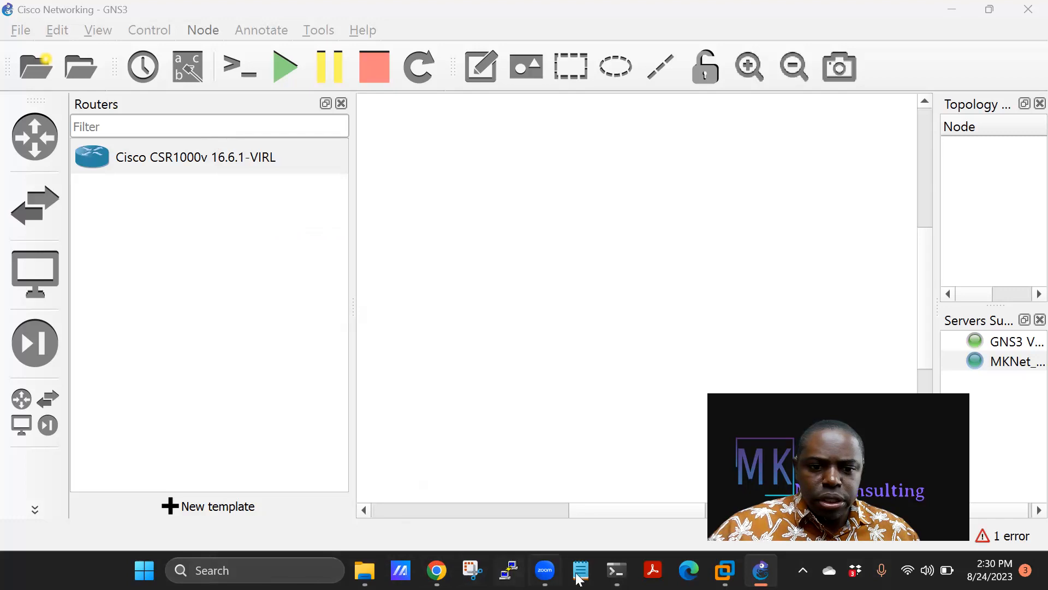
# Try to bring the unresponsive GNS3 window back to the foreground
pyautogui.click(763, 577)
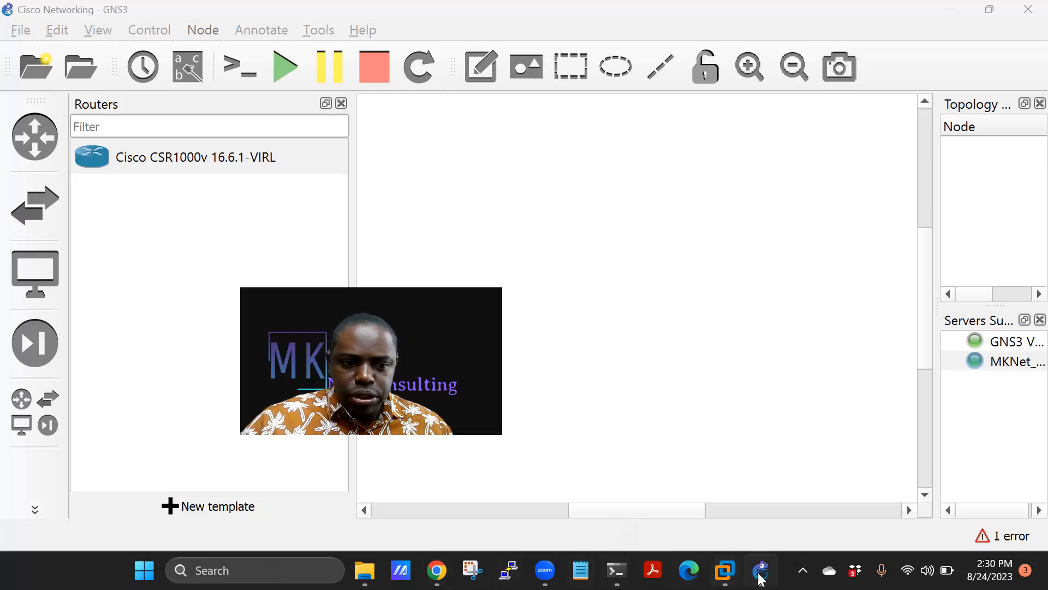
pyautogui.click(786, 513)
pyautogui.moveTo(761, 572)
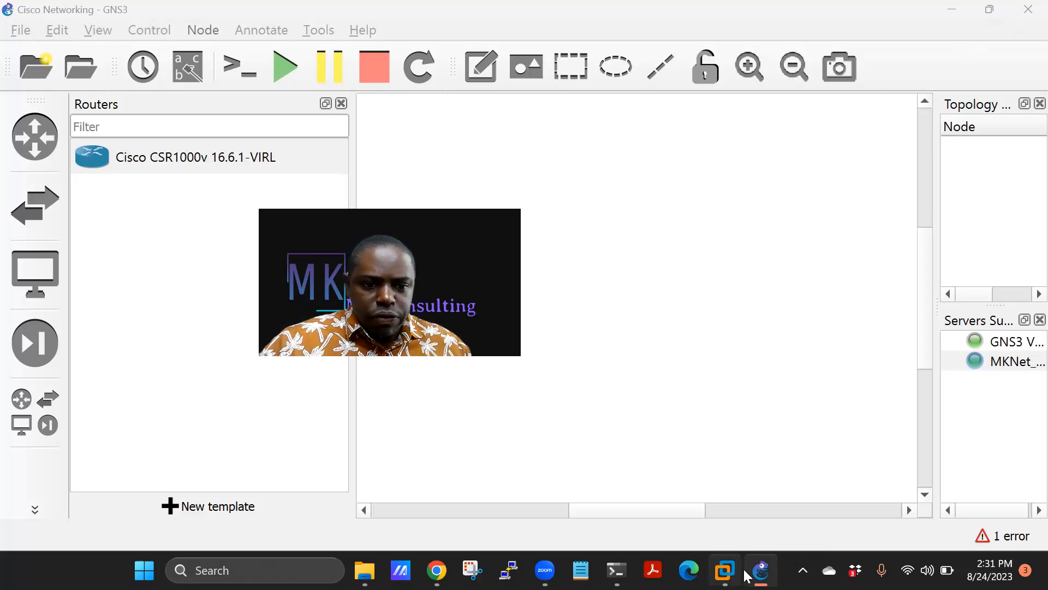
pyautogui.moveTo(759, 576)
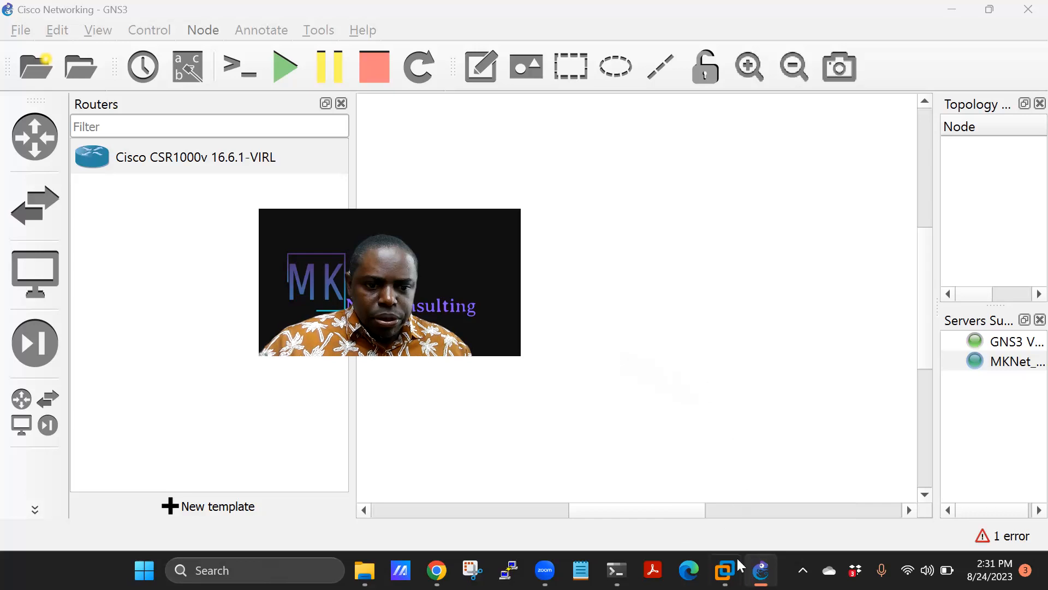
pyautogui.click(764, 574)
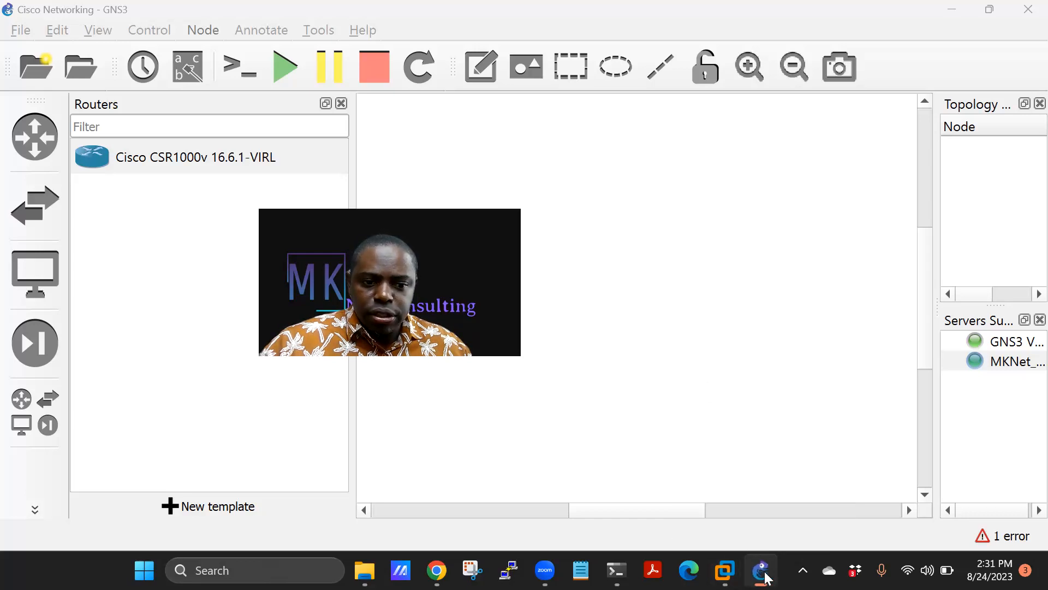
pyautogui.rightClick(764, 573)
pyautogui.click(709, 527)
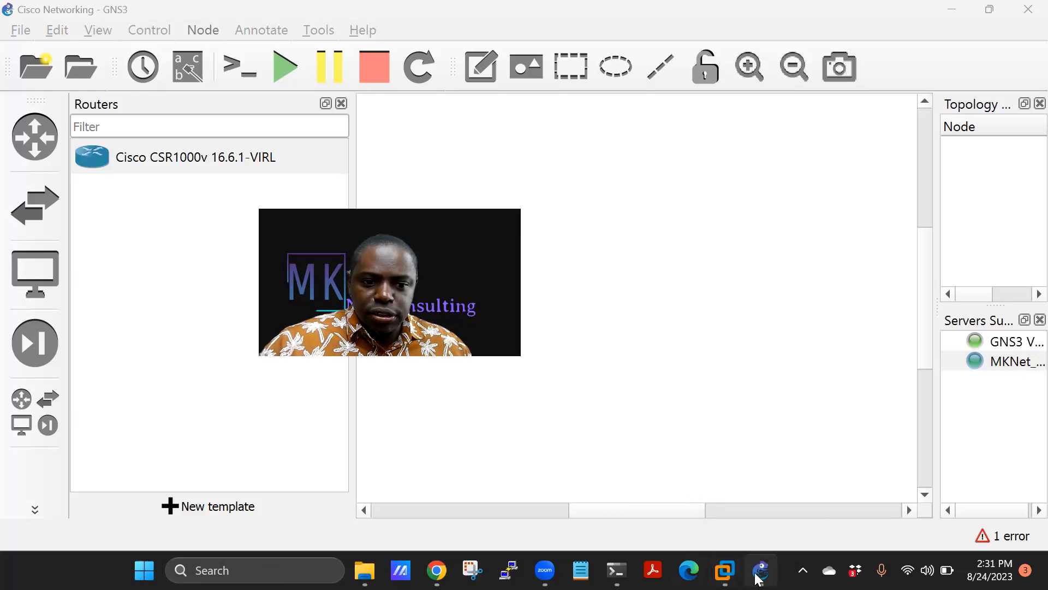
pyautogui.moveTo(754, 571)
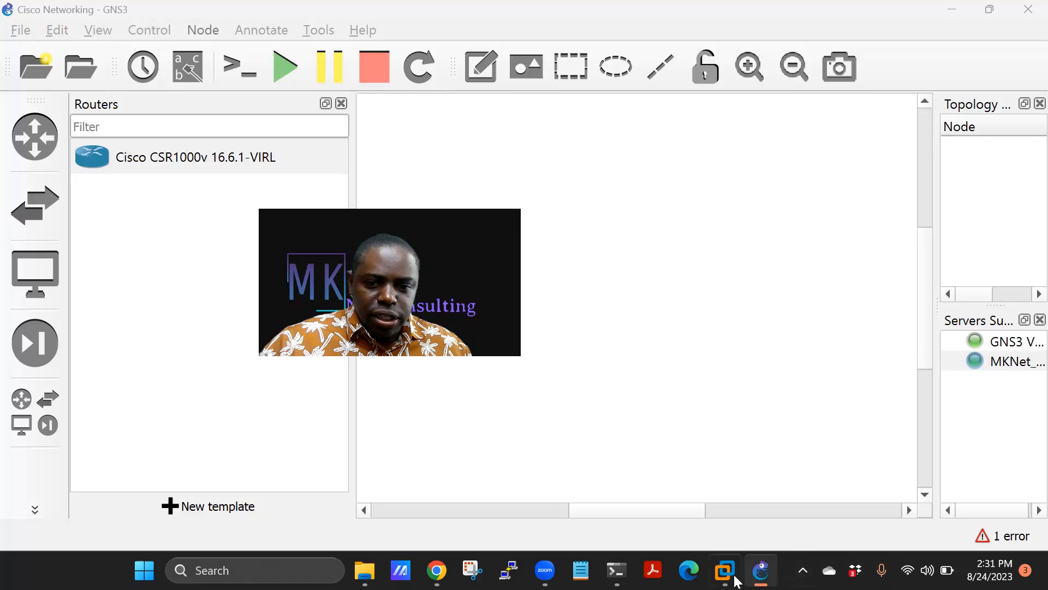
# Unpin Notepad from the taskbar
pyautogui.moveTo(539, 582)
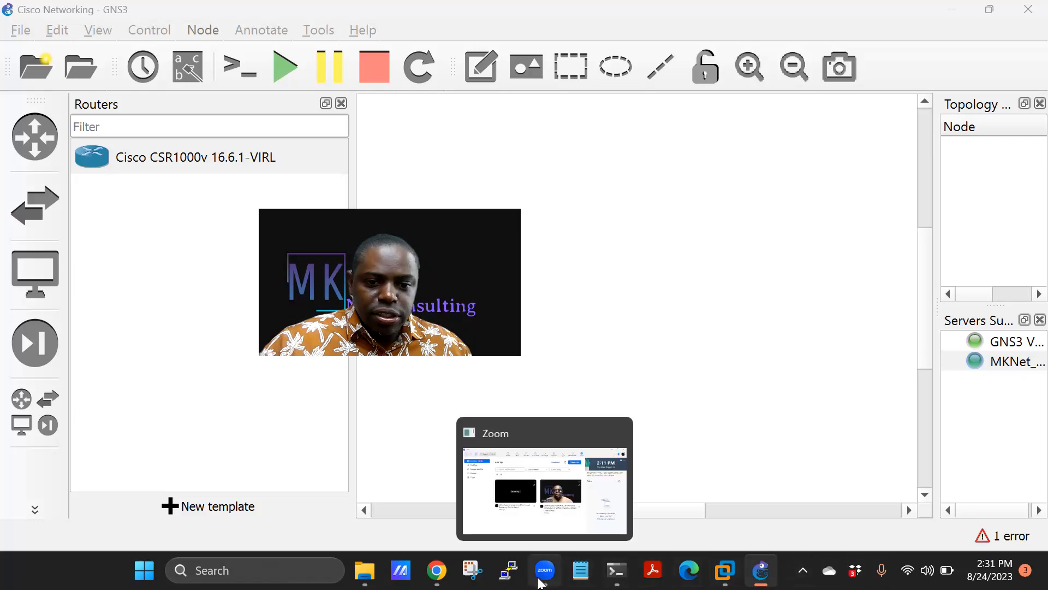
pyautogui.rightClick(583, 578)
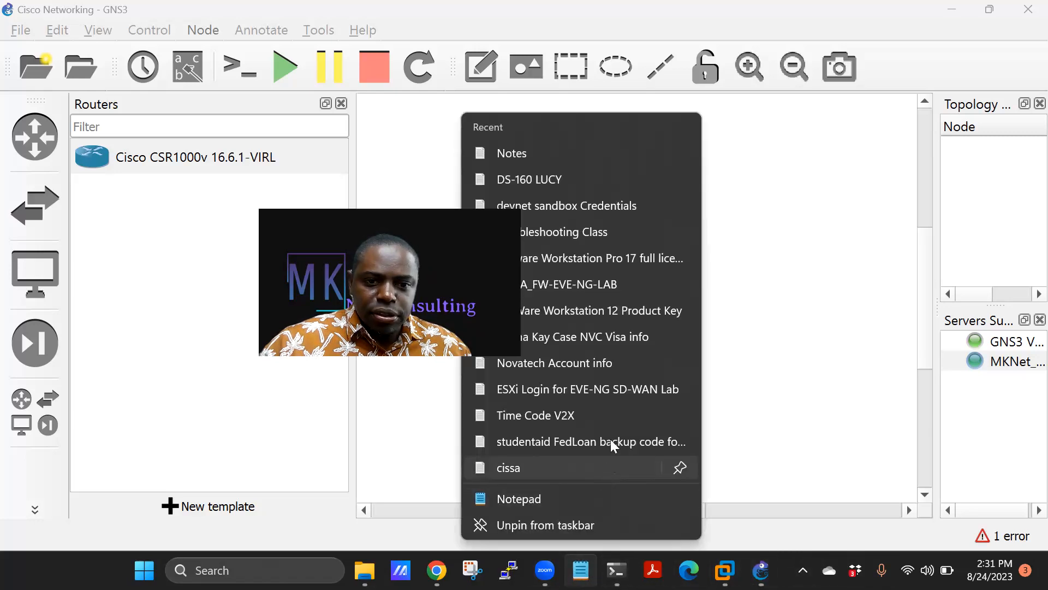
pyautogui.click(530, 522)
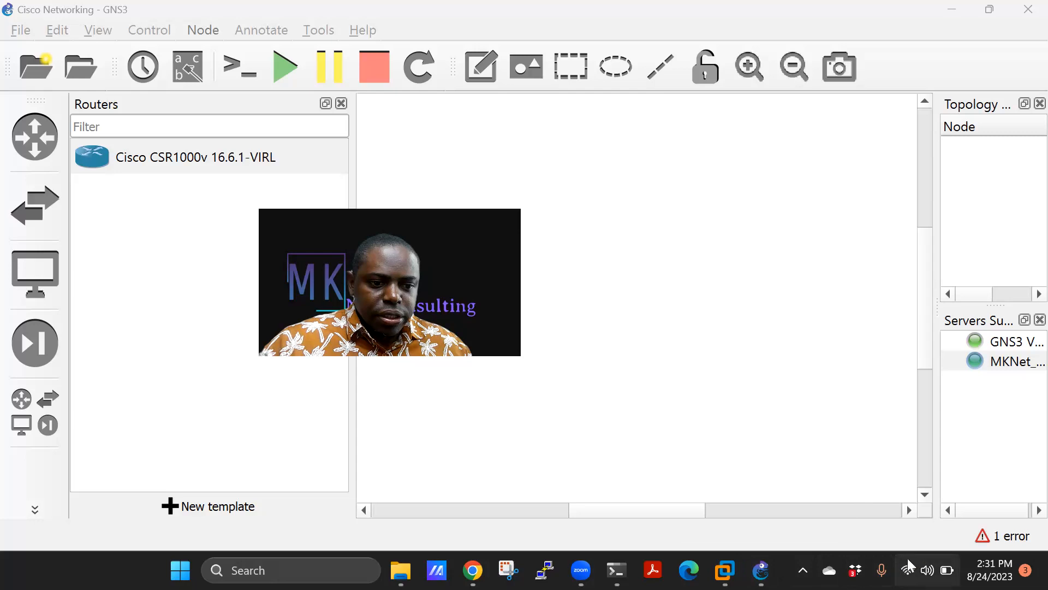
# Switch to Task Manager, end the unresponsive GNS3 Network simulator task and close Task Manager
pyautogui.rightClick(131, 577)
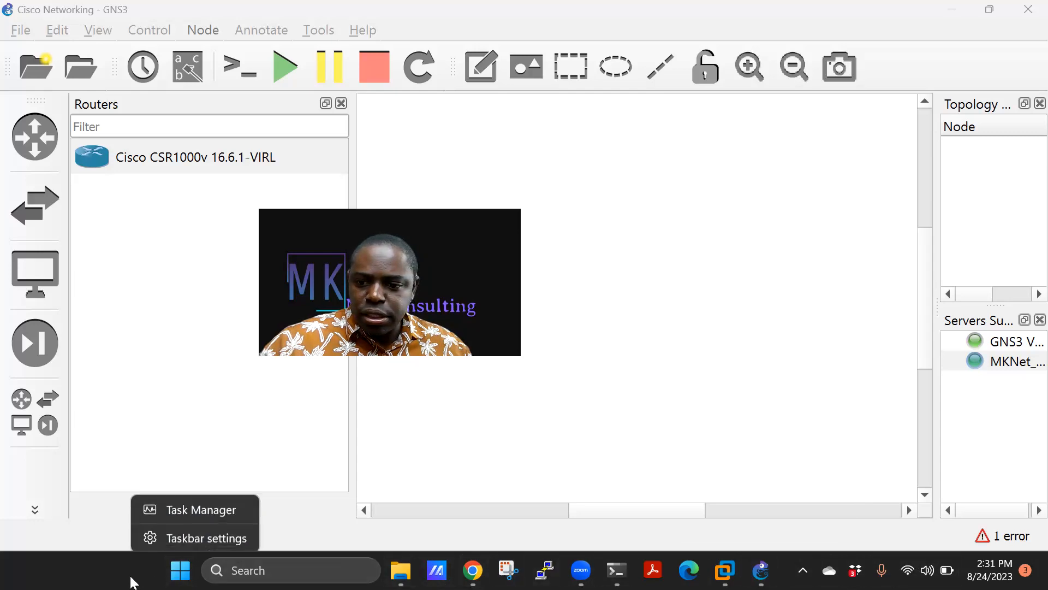
pyautogui.click(218, 509)
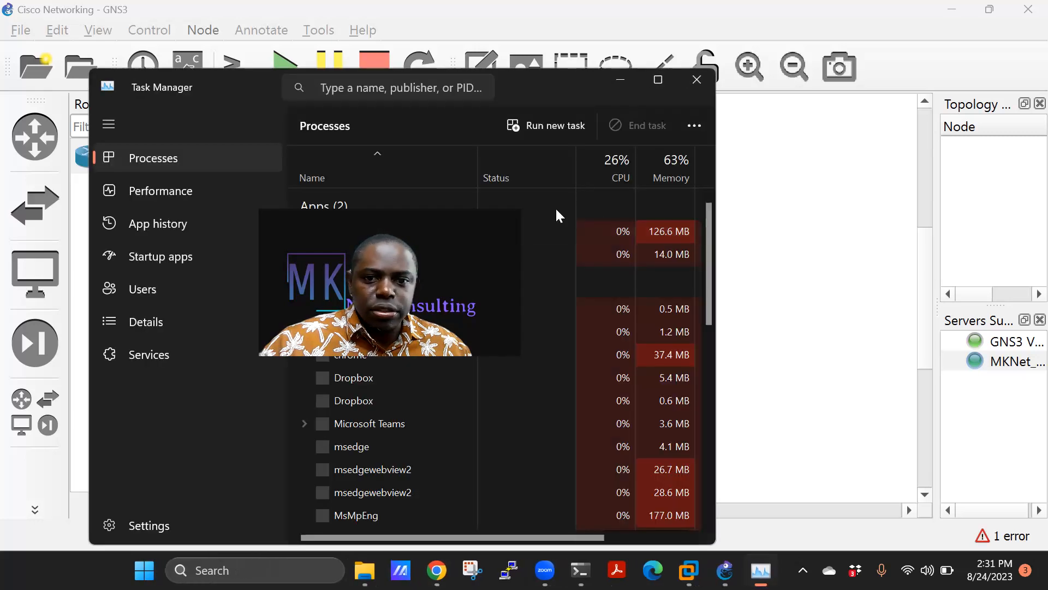
pyautogui.click(658, 80)
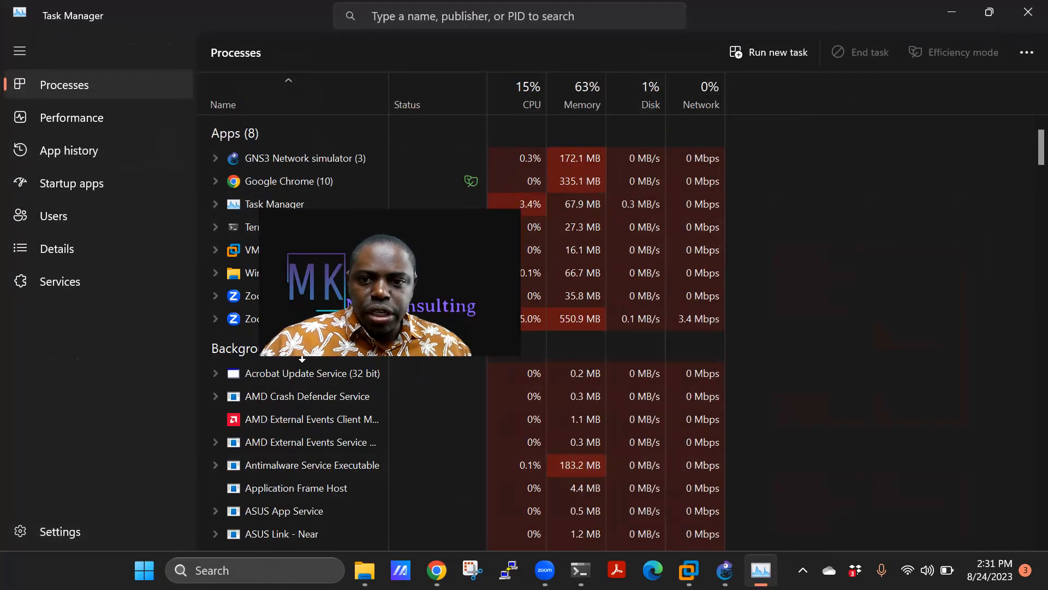
pyautogui.rightClick(327, 160)
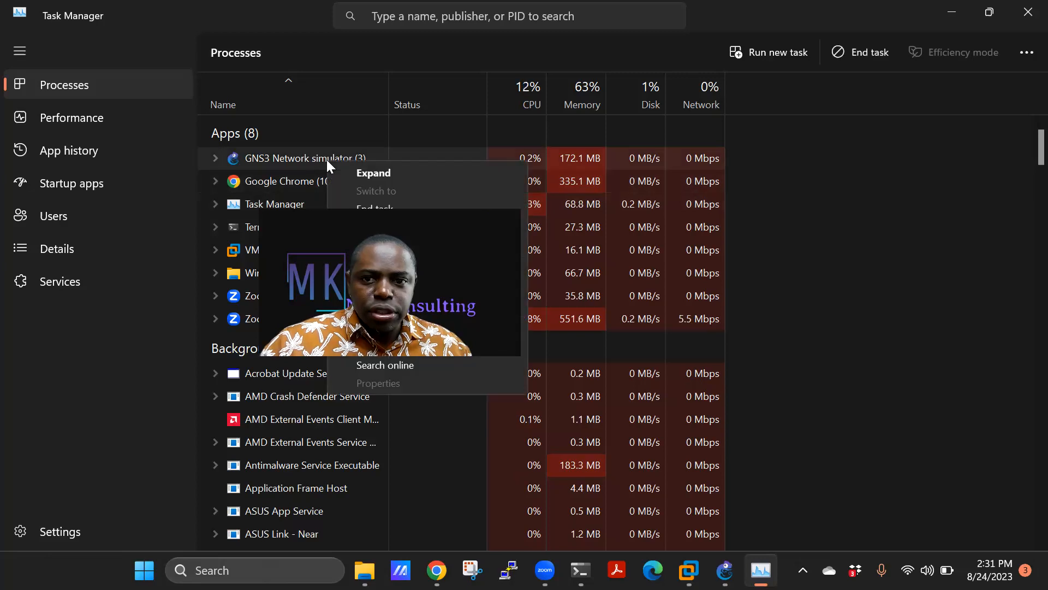
pyautogui.rightClick(110, 567)
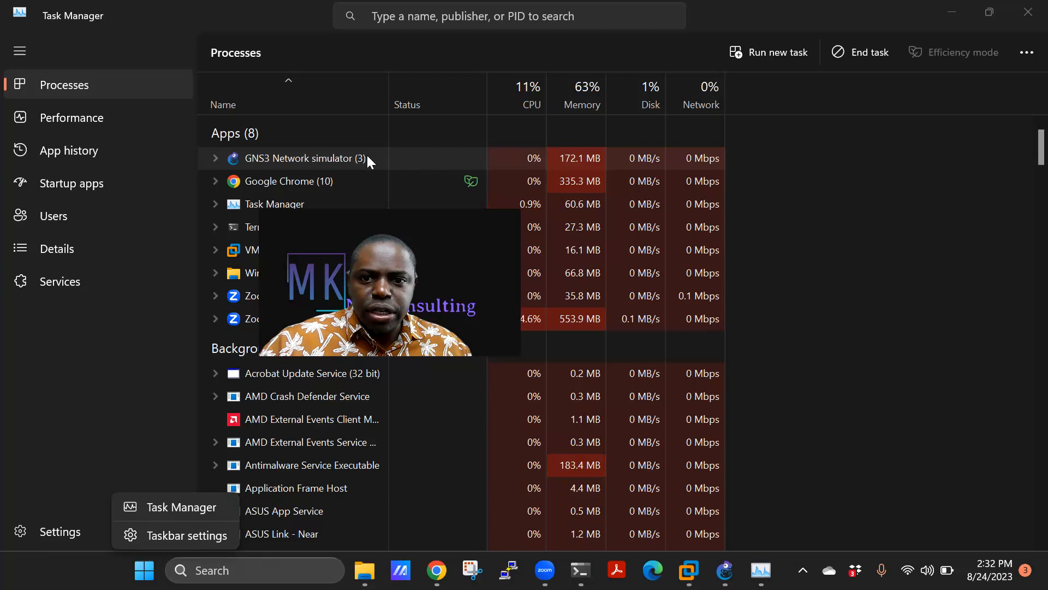
pyautogui.click(347, 161)
pyautogui.rightClick(347, 162)
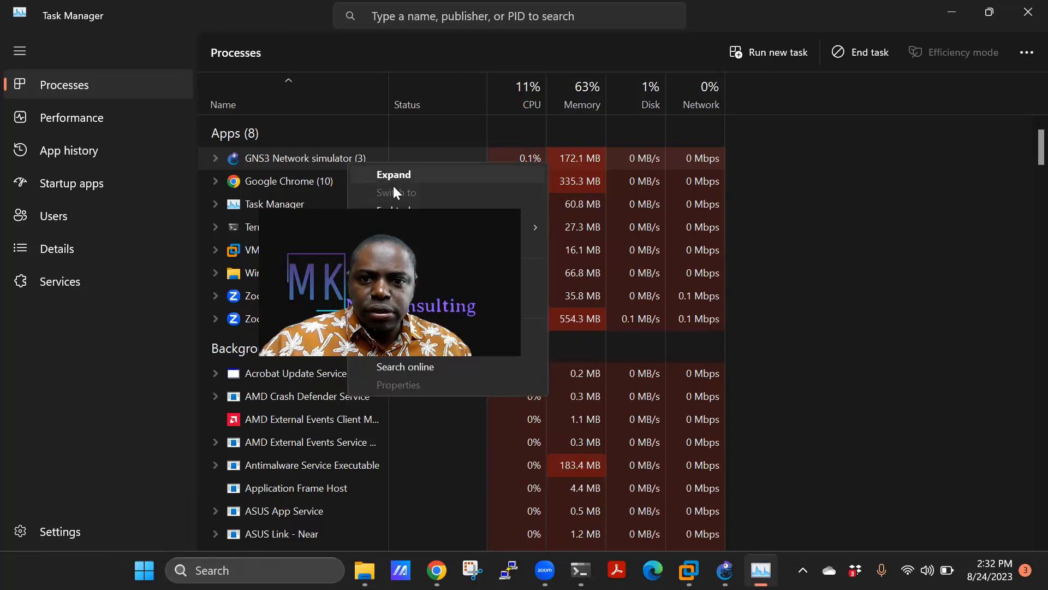
pyautogui.click(393, 210)
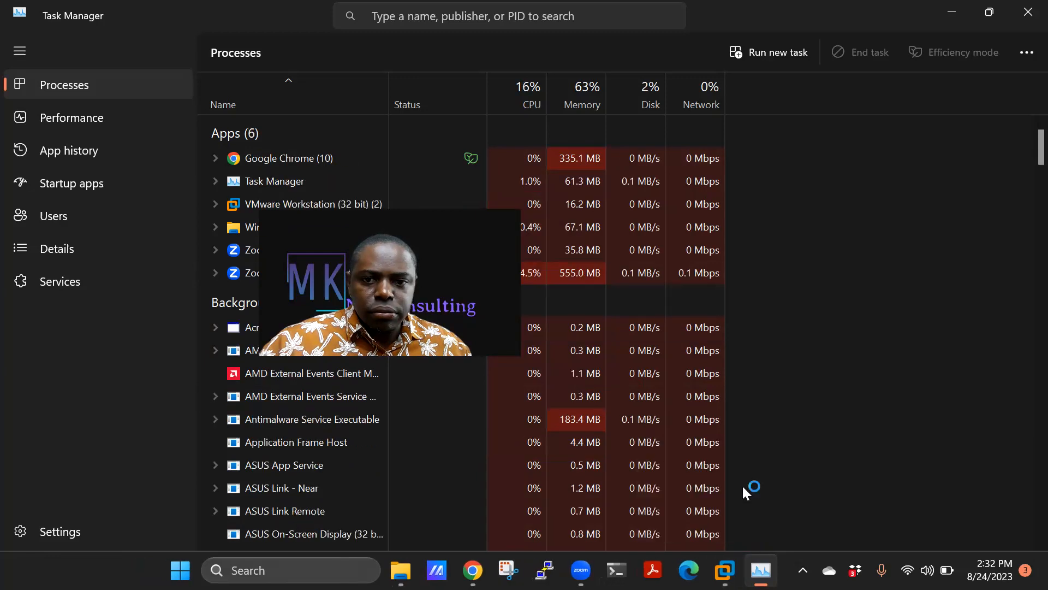
pyautogui.click(1028, 11)
# Start GNS3 again and open the recent project Cisco Networking.gns3
pyautogui.doubleClick(525, 208)
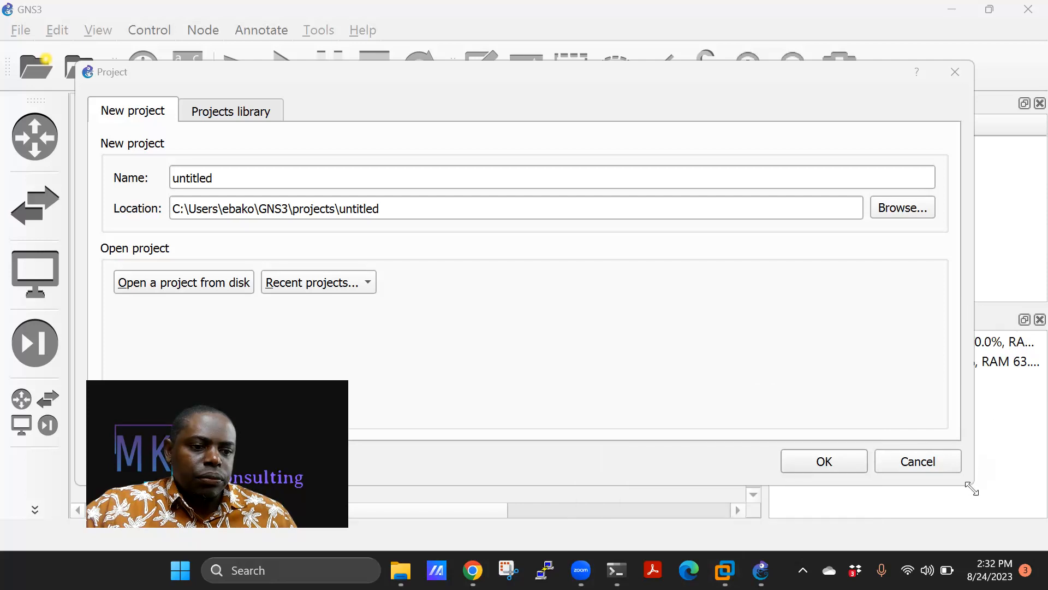
pyautogui.moveTo(968, 484); pyautogui.dragTo(752, 462)
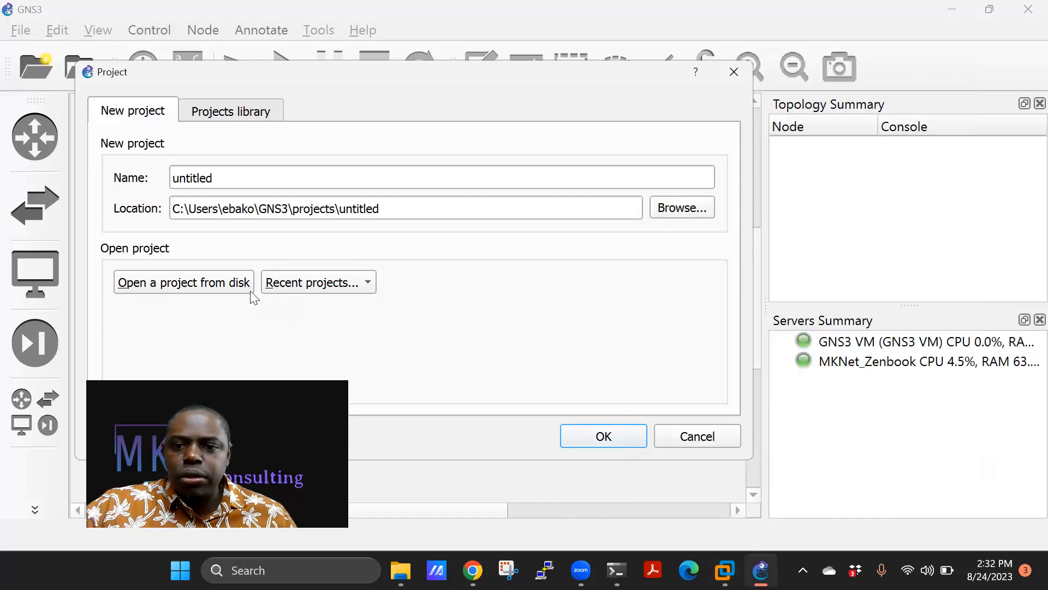
pyautogui.click(371, 289)
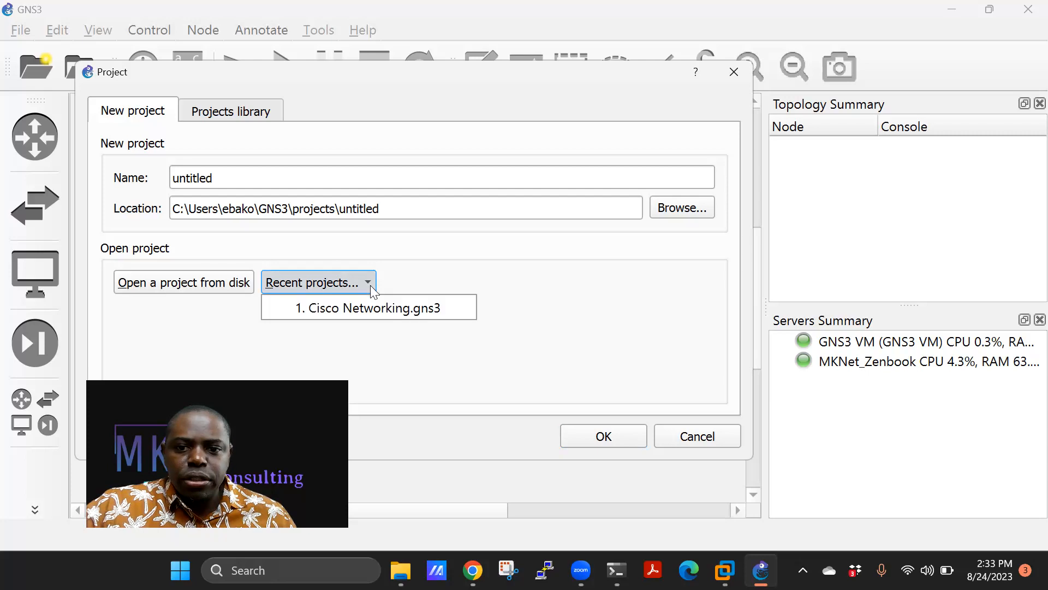
pyautogui.click(341, 304)
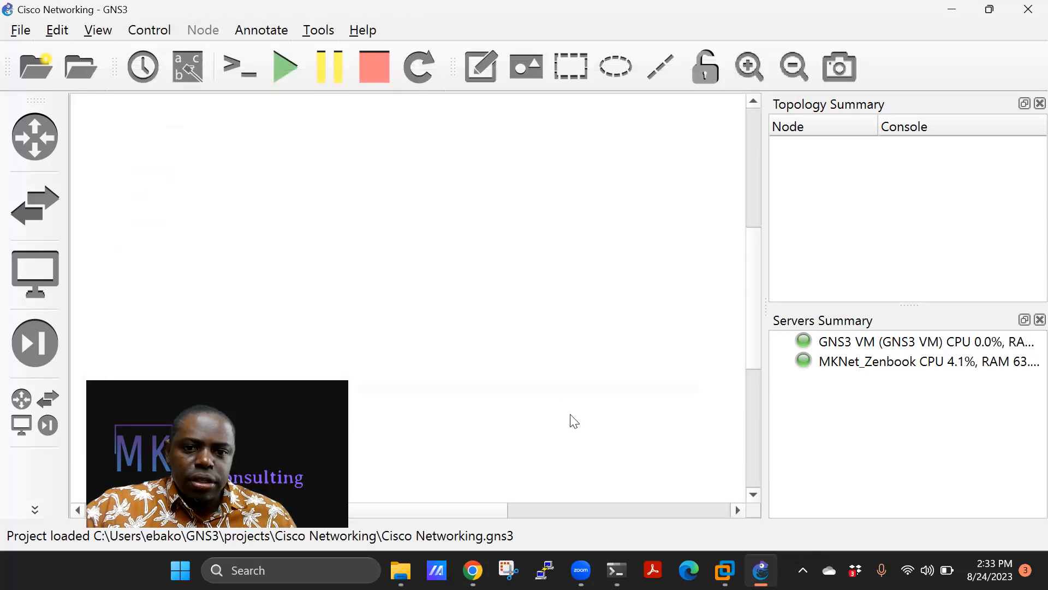
# Reopen the Cisco CSR1000v 16.6.1-VIRL router's template configuration, move its window to view the general settings, and dismiss it
pyautogui.click(29, 140)
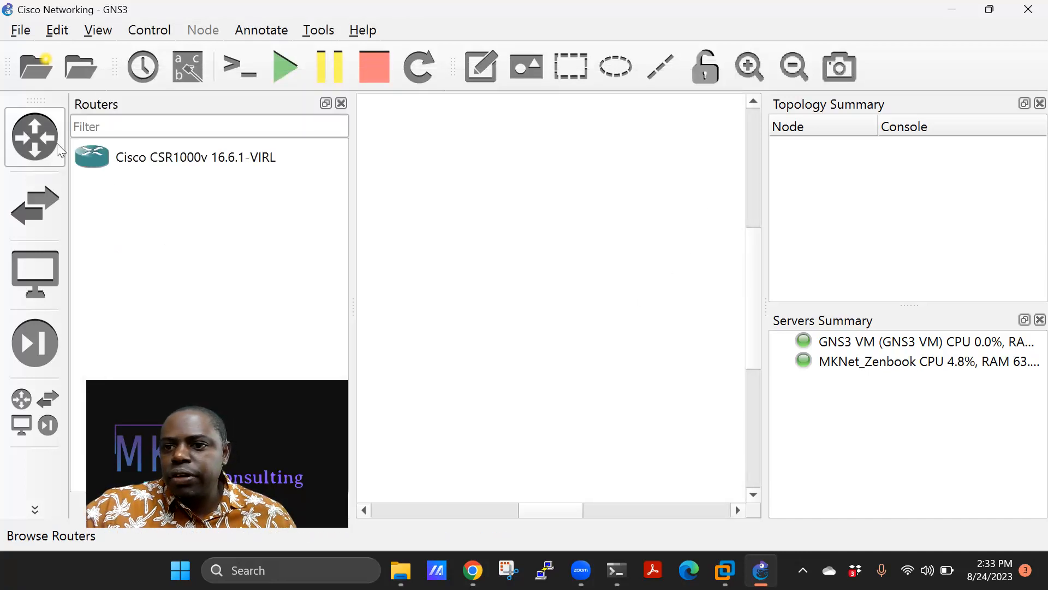
pyautogui.click(173, 159)
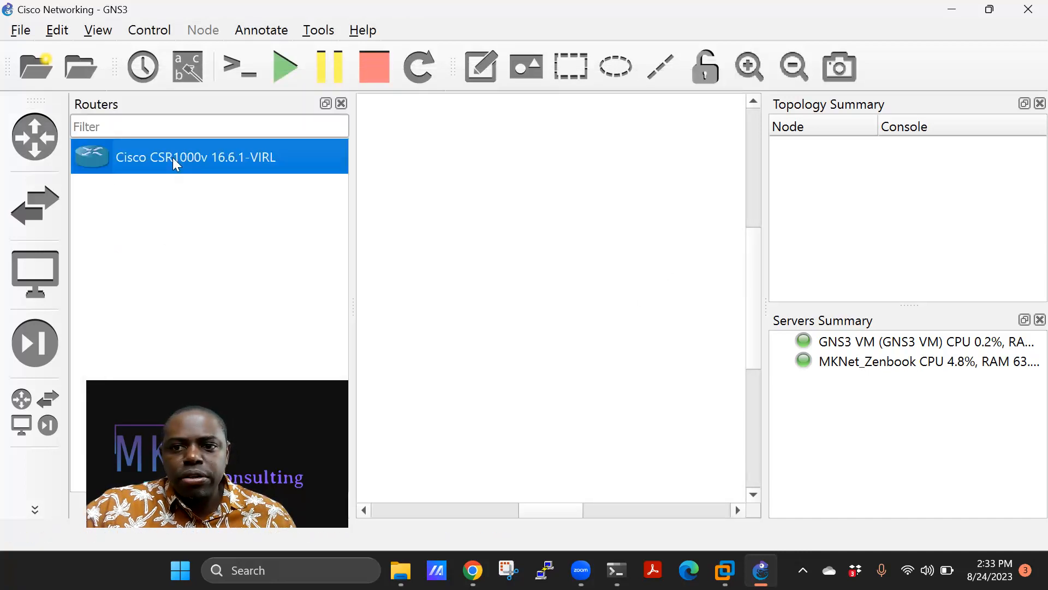
pyautogui.rightClick(226, 156)
pyautogui.click(284, 200)
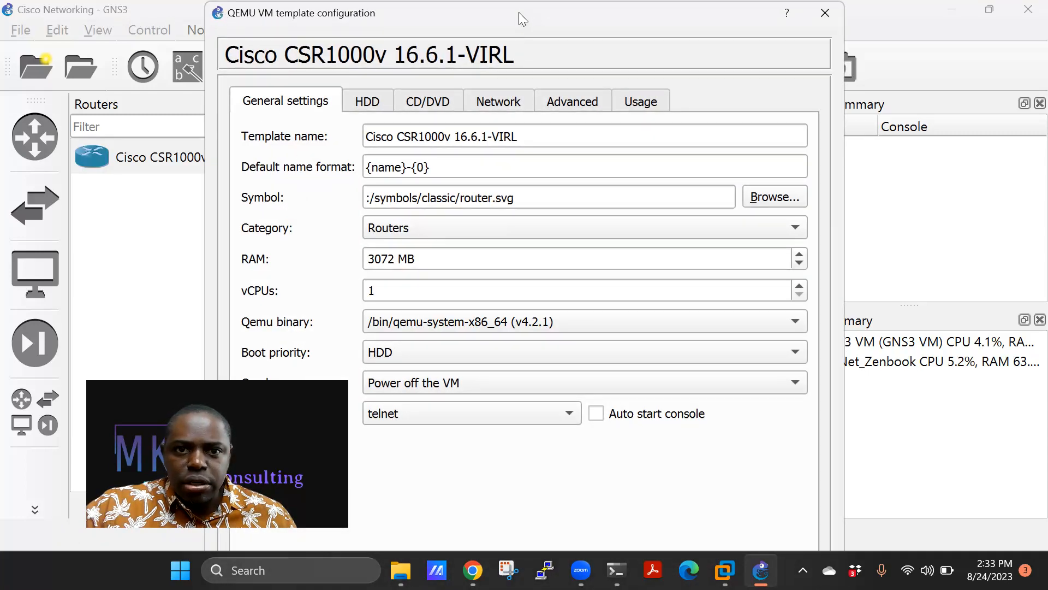
pyautogui.moveTo(518, 13); pyautogui.dragTo(480, 67)
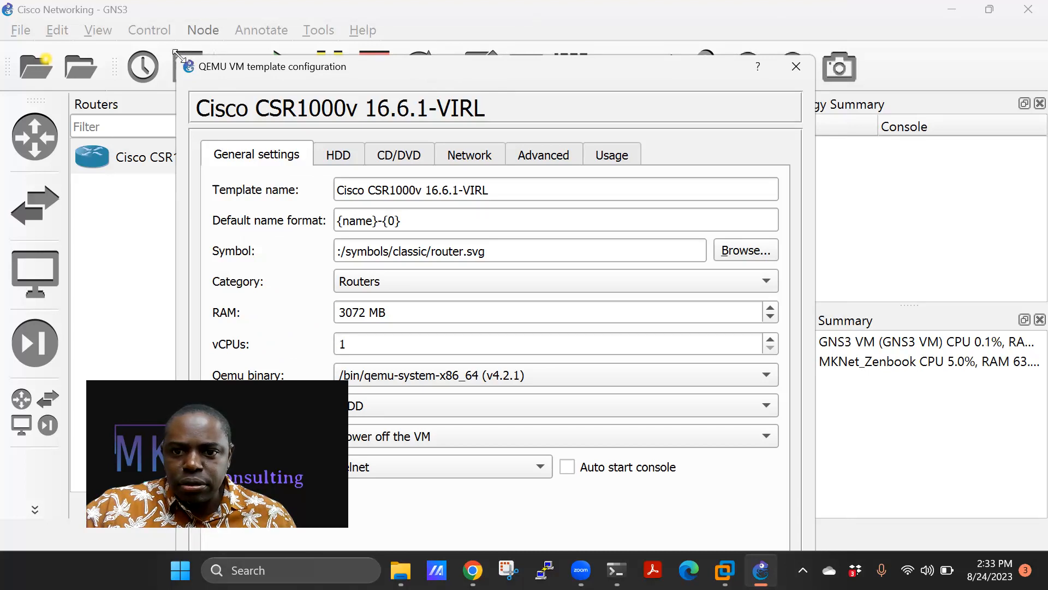
pyautogui.press('Escape')
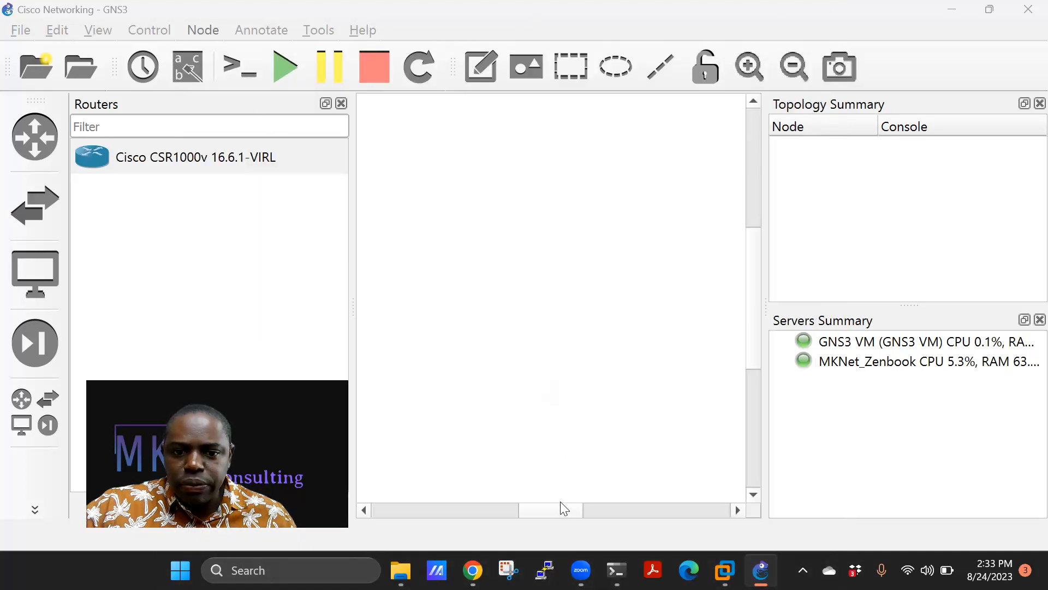
pyautogui.moveTo(760, 570)
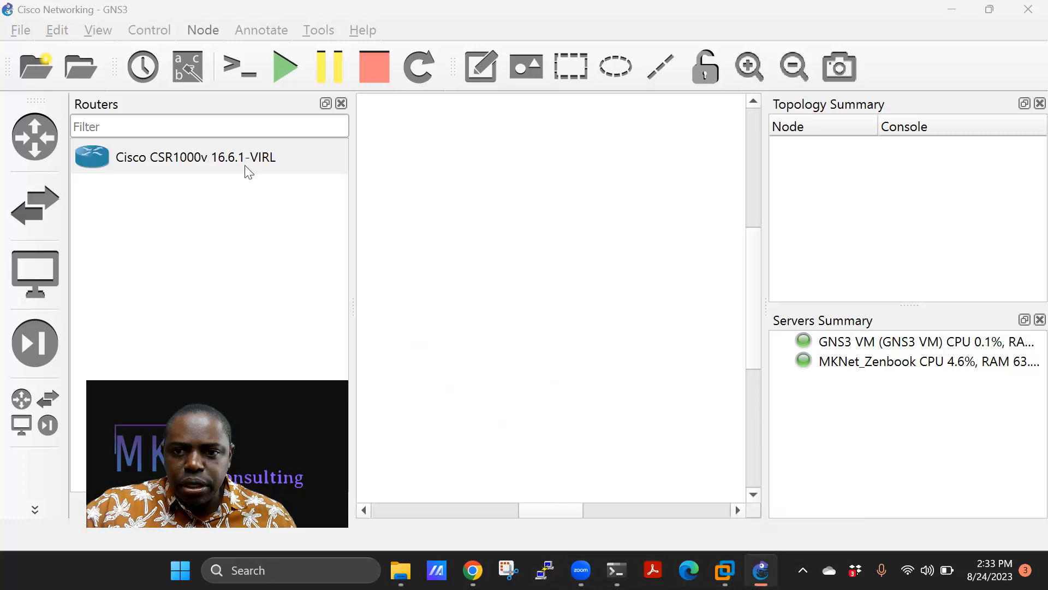